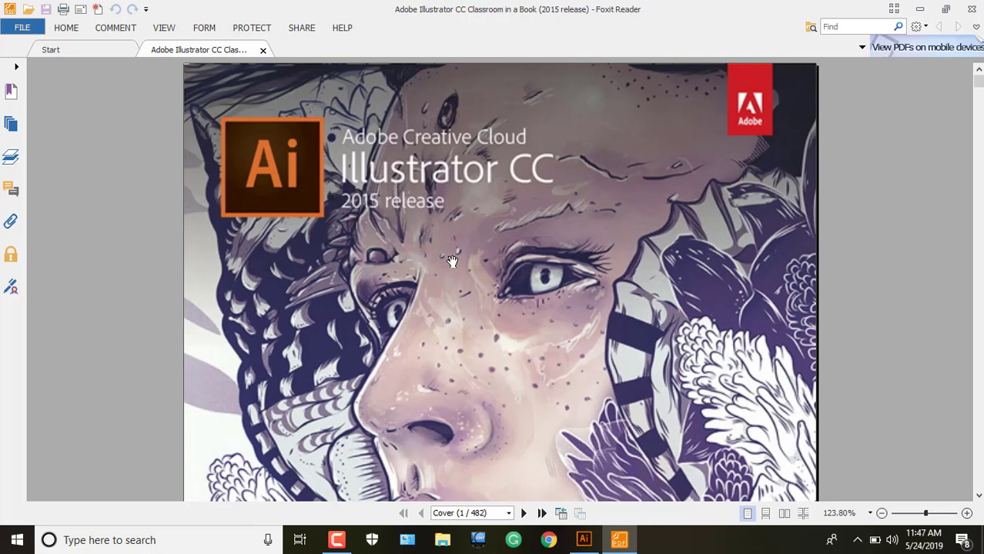
click(336, 540)
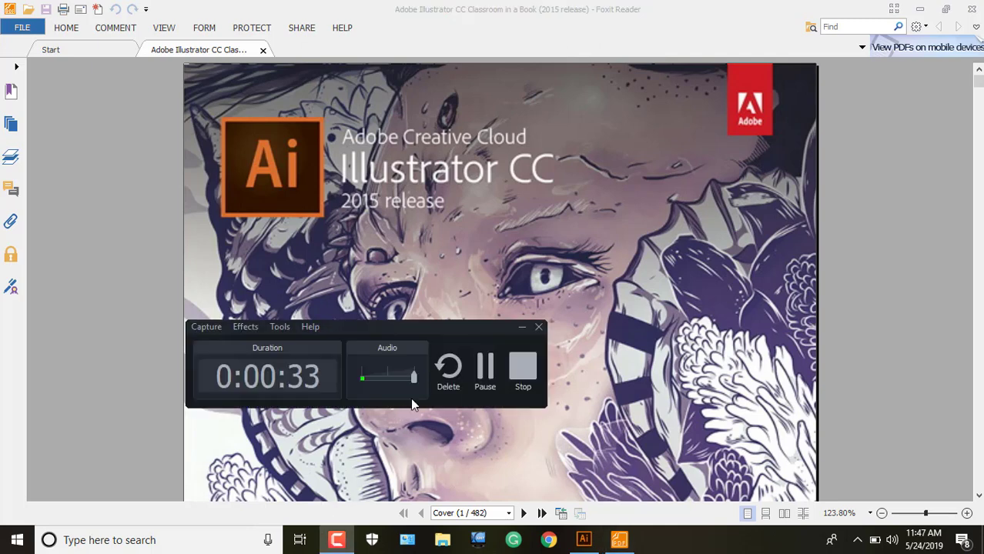
click(482, 378)
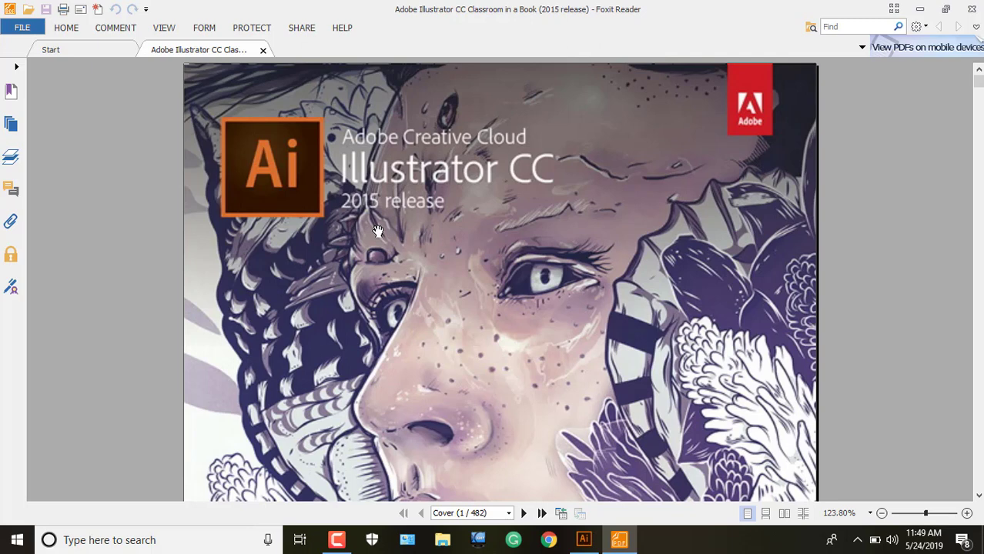
Look through the book's front pages and its table of contents, from the introductory sections to Lesson 15 and the Index.
scroll(377, 231, down, 10)
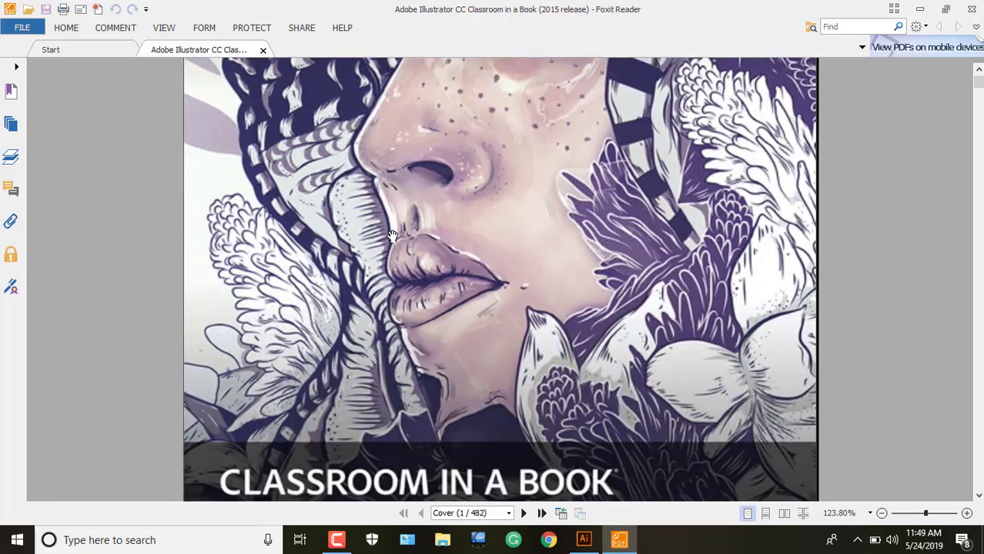
scroll(399, 238, down, 20)
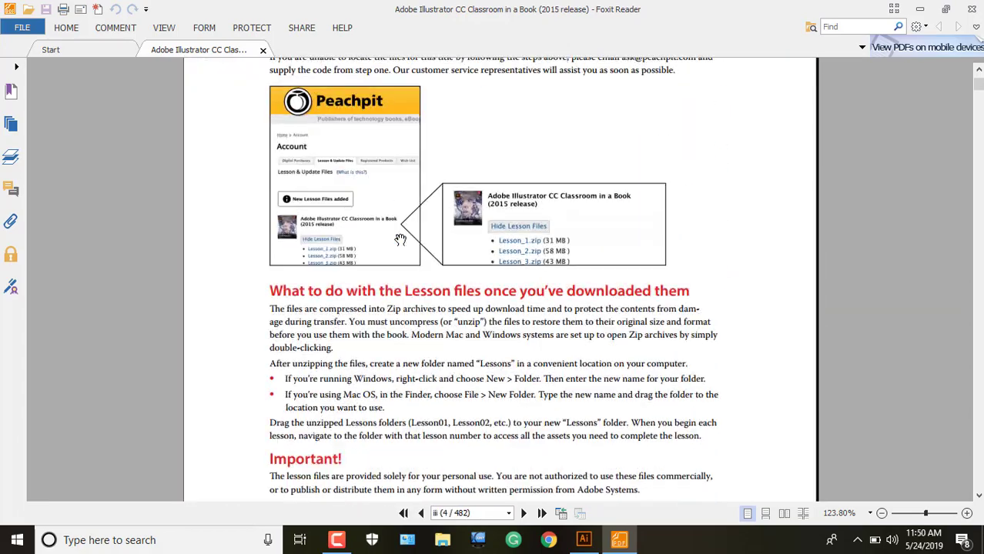
scroll(400, 239, down, 3)
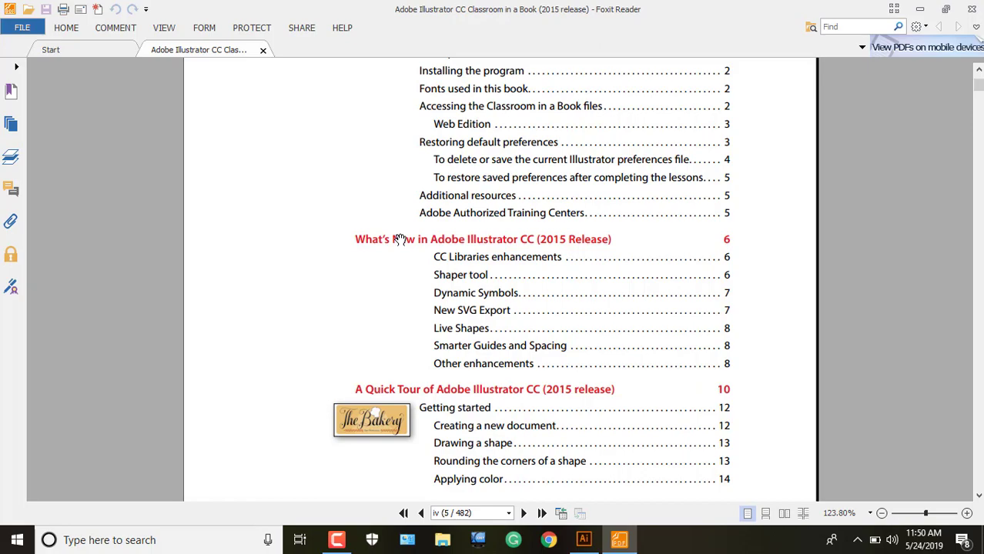
scroll(400, 238, down, 10)
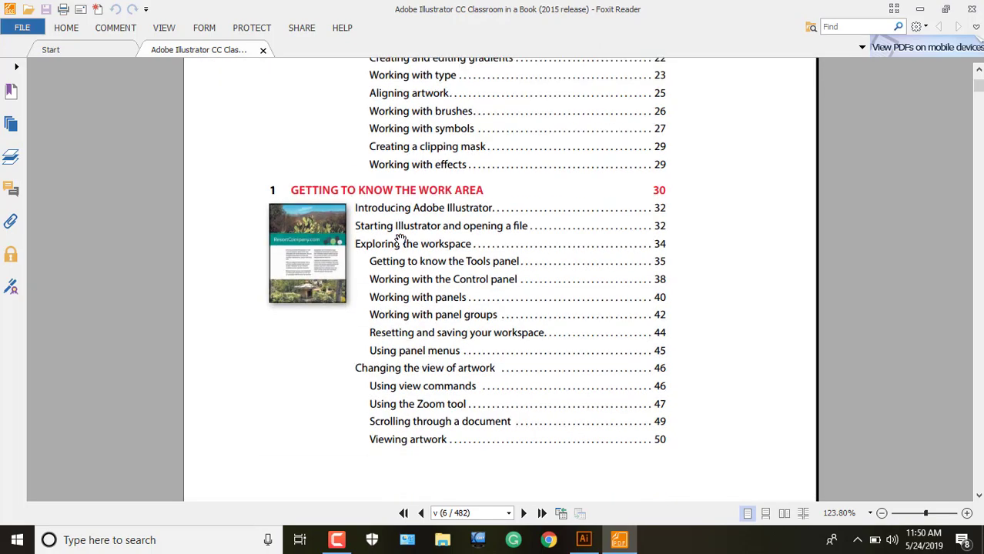
scroll(399, 238, down, 15)
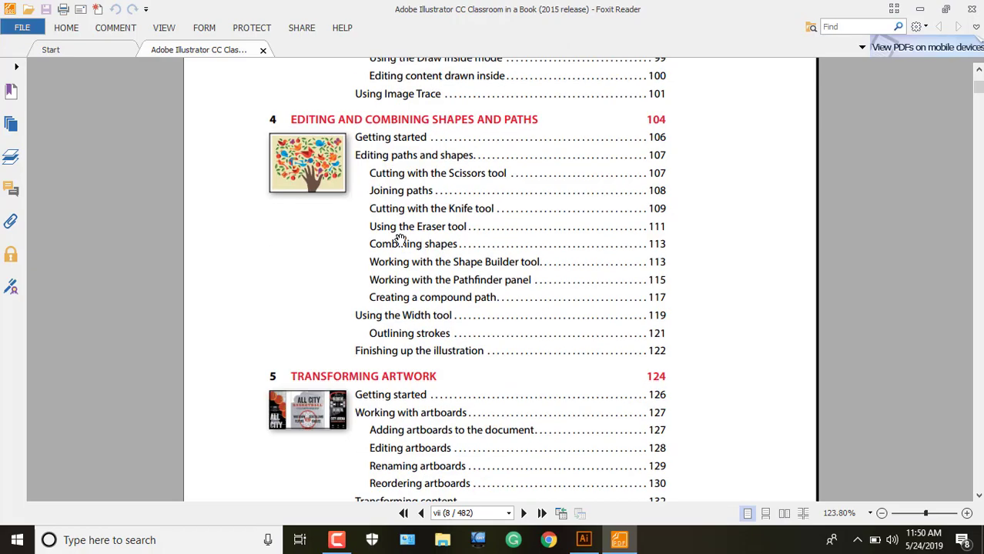
scroll(400, 239, down, 15)
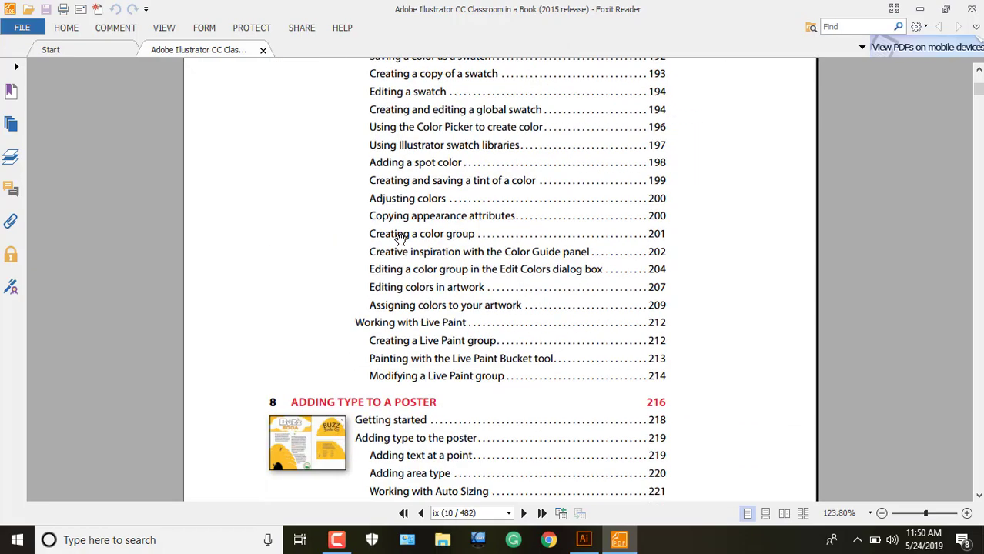
scroll(400, 239, down, 15)
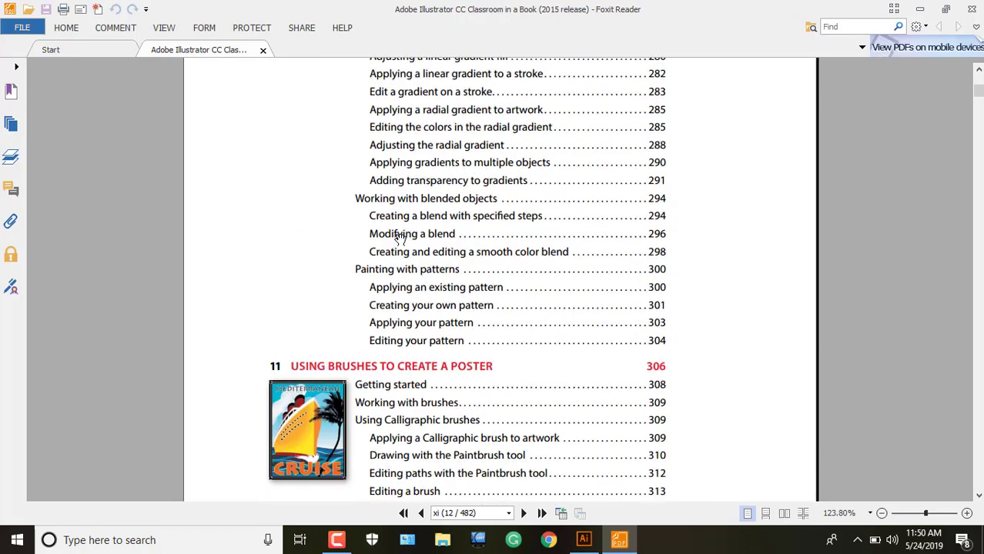
scroll(400, 239, down, 15)
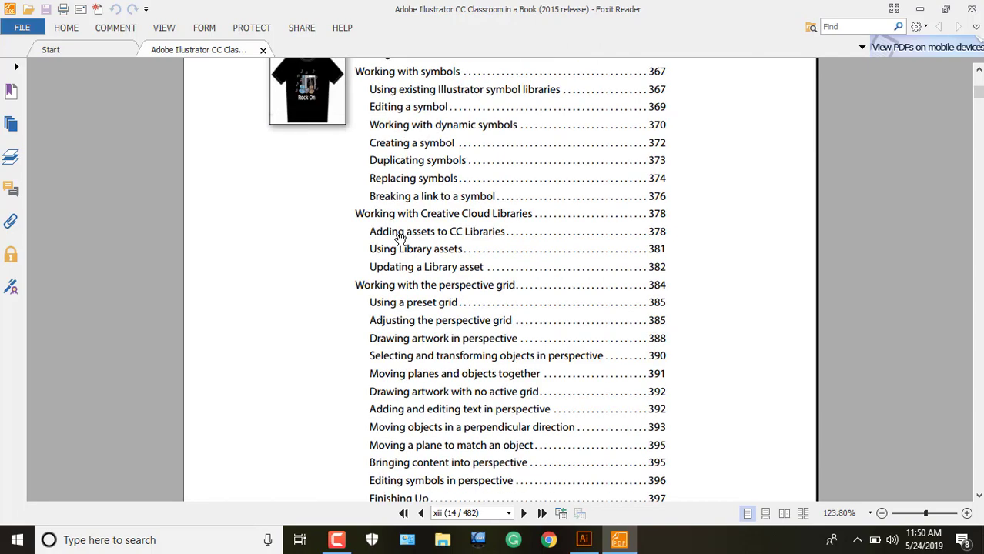
scroll(400, 239, down, 5)
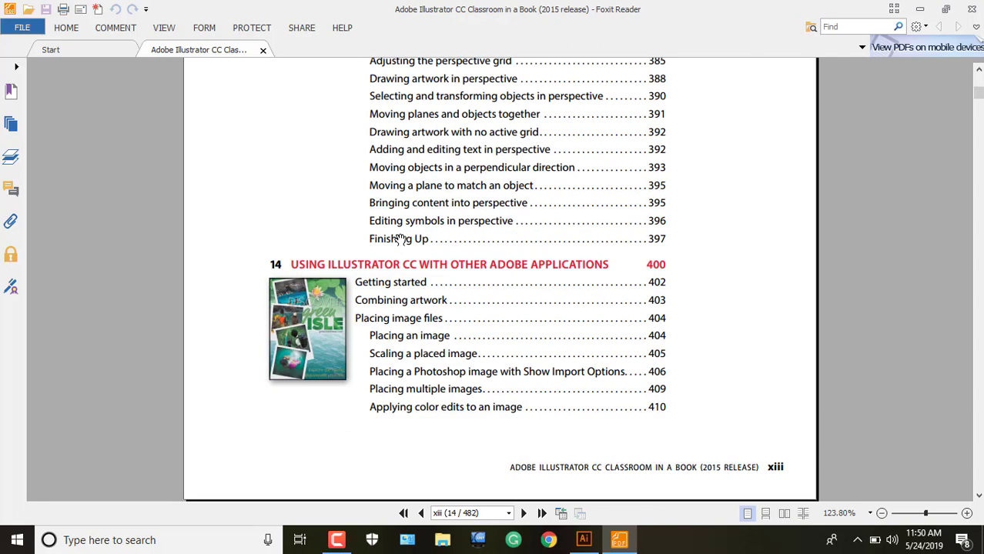
scroll(416, 269, down, 10)
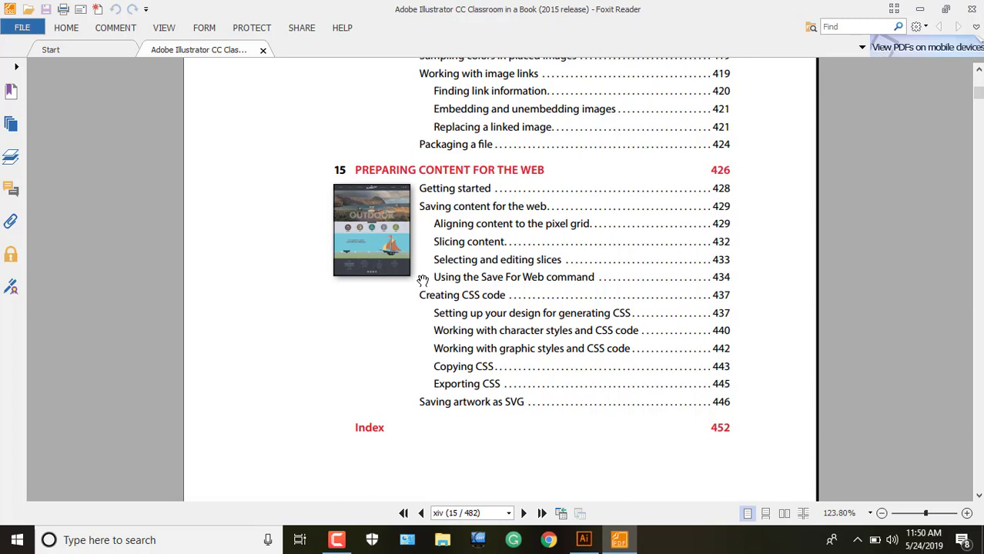
scroll(423, 280, down, 3)
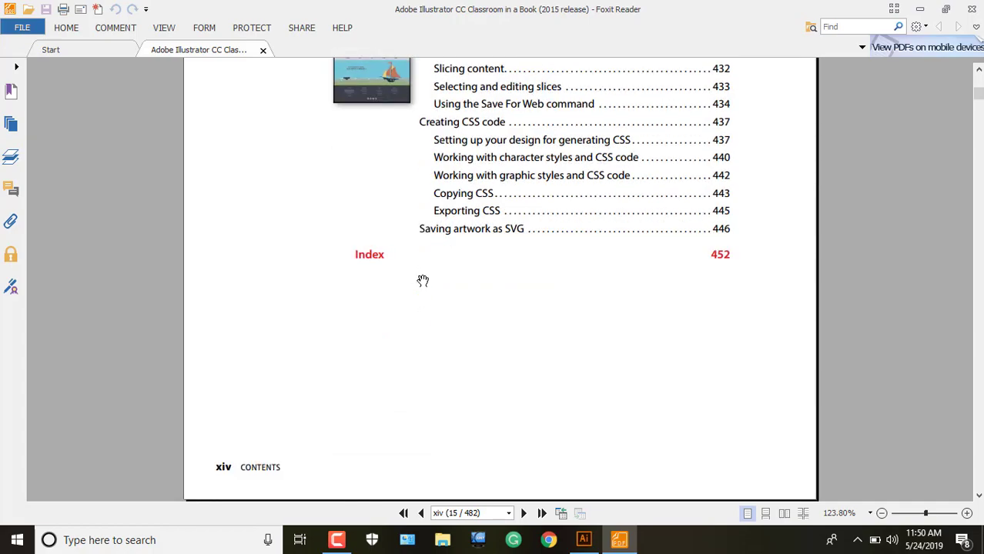
Skim the Getting Started chapter and the What's New in Adobe Illustrator CC (2015 Release) section.
scroll(423, 281, down, 8)
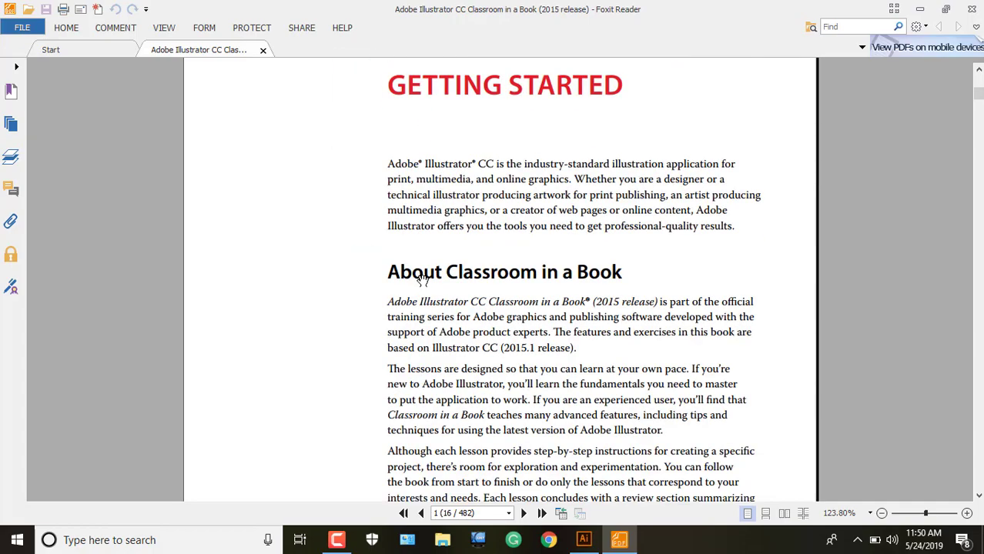
scroll(423, 280, down, 3)
scroll(423, 280, down, 20)
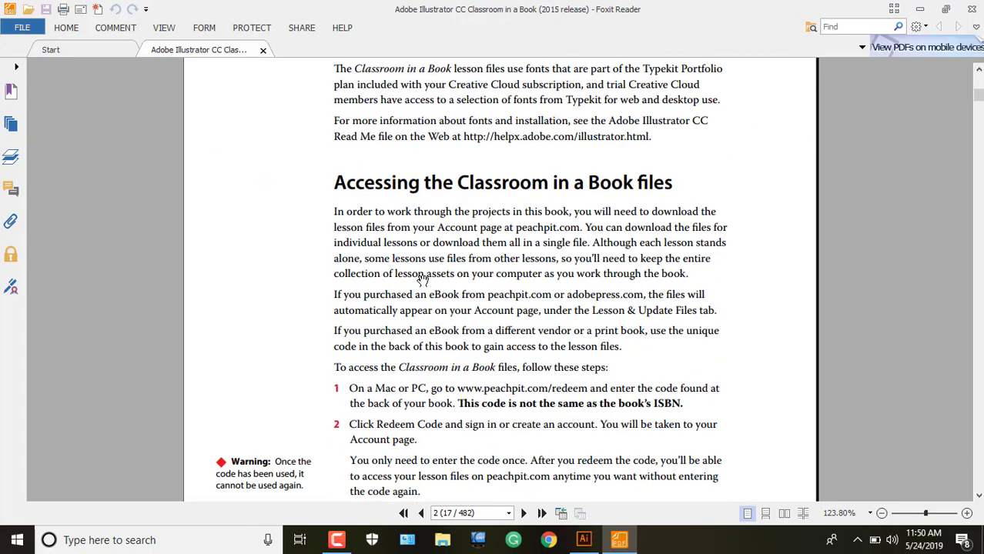
scroll(423, 281, down, 15)
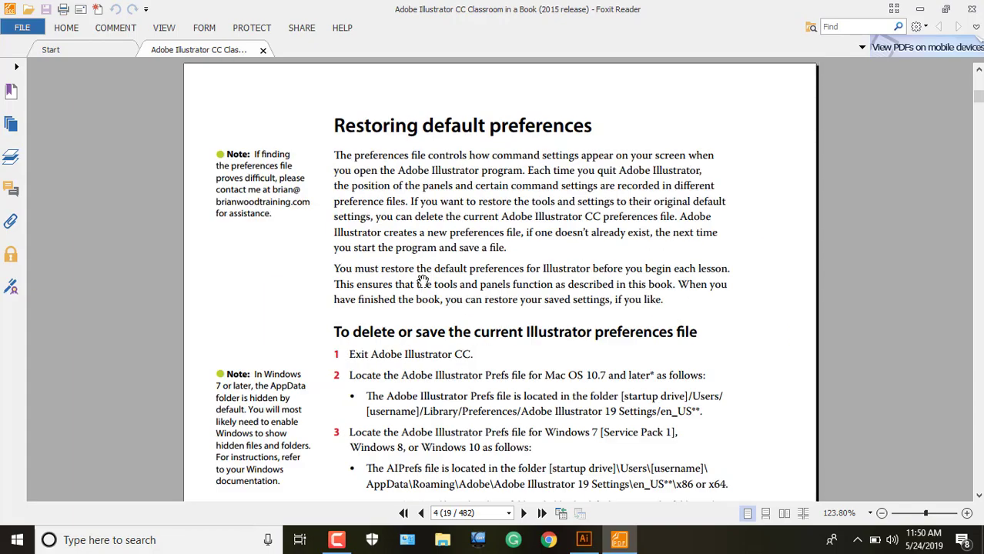
scroll(423, 281, down, 3)
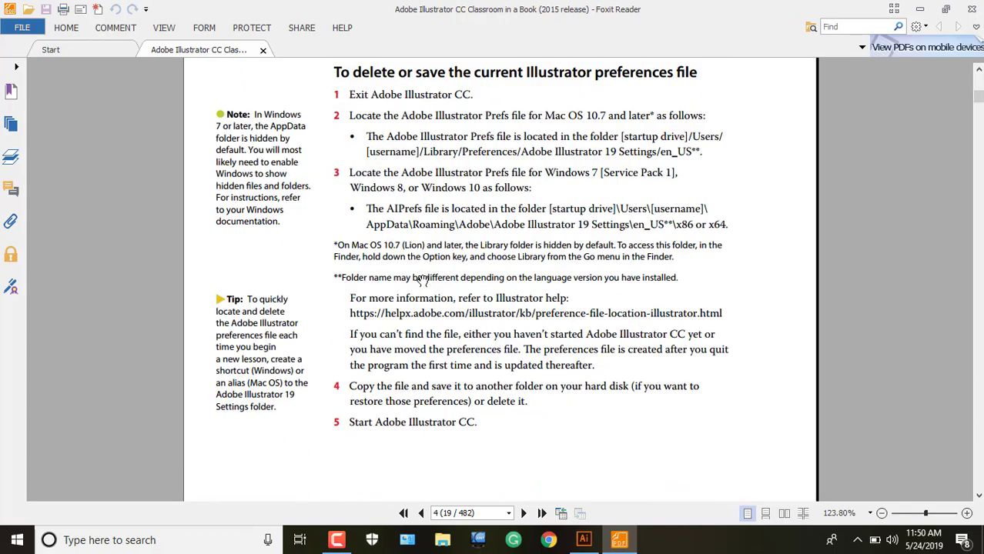
scroll(422, 280, down, 12)
scroll(423, 281, down, 15)
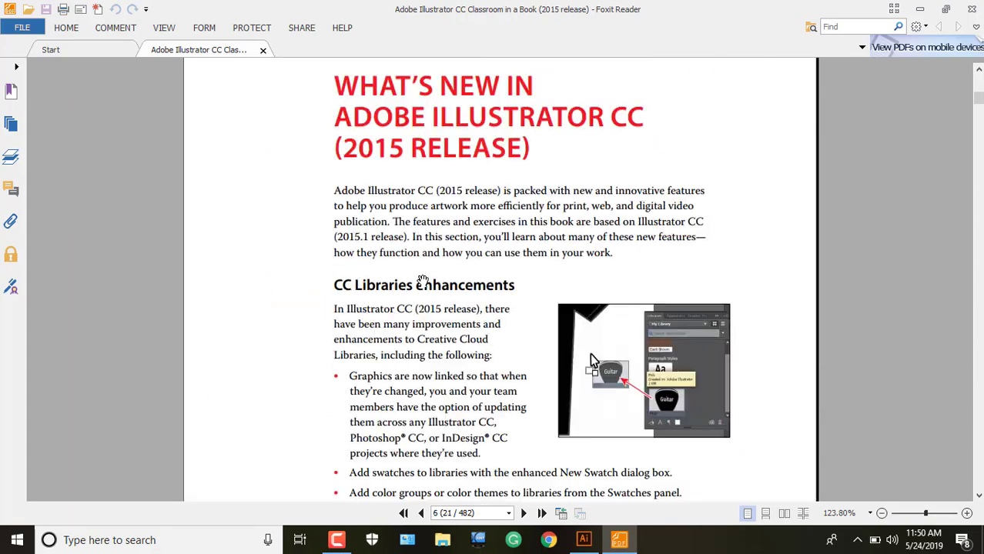
scroll(423, 280, down, 17)
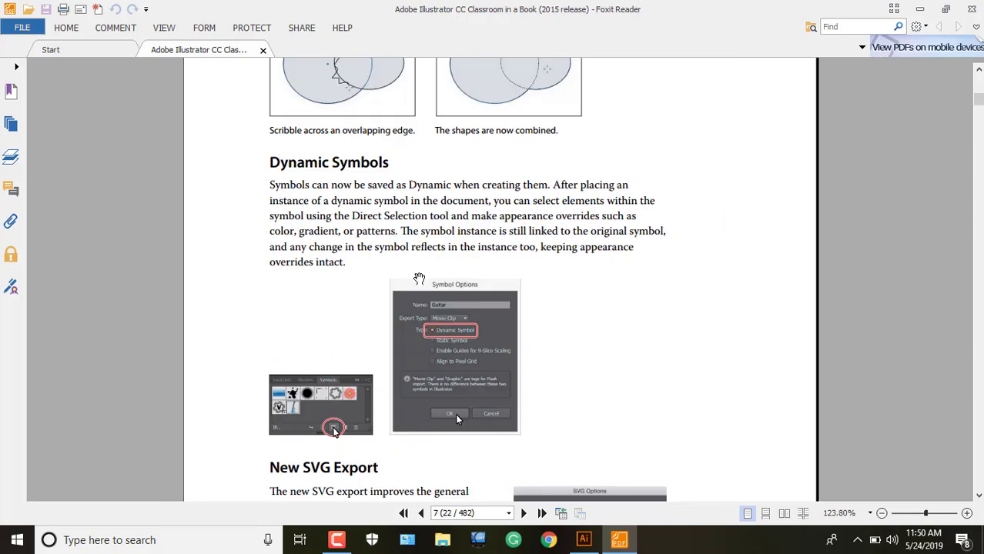
scroll(422, 280, down, 4)
scroll(419, 276, down, 20)
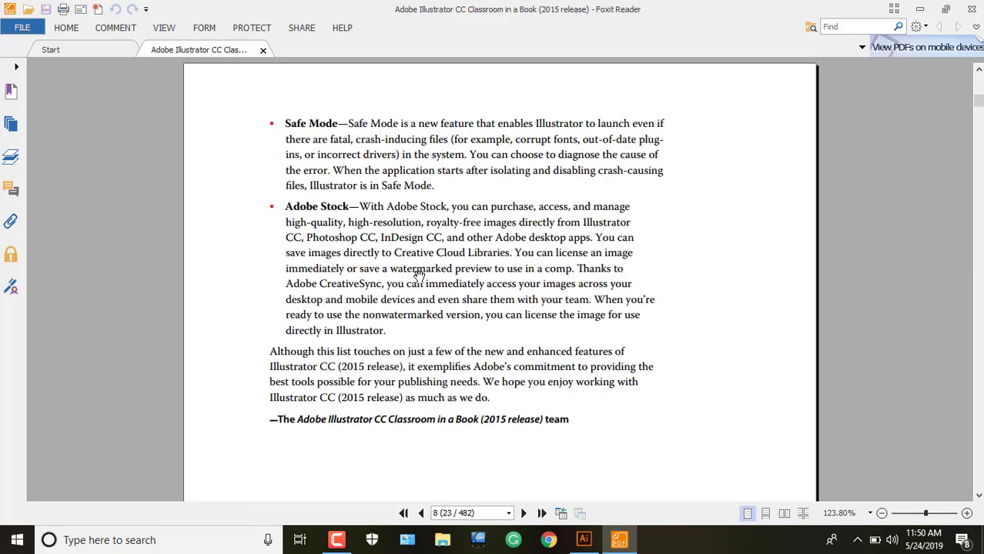
Skim the Quick Tour lesson on The Bakery artwork, from its lesson overview through the Working with effects section.
scroll(419, 276, down, 10)
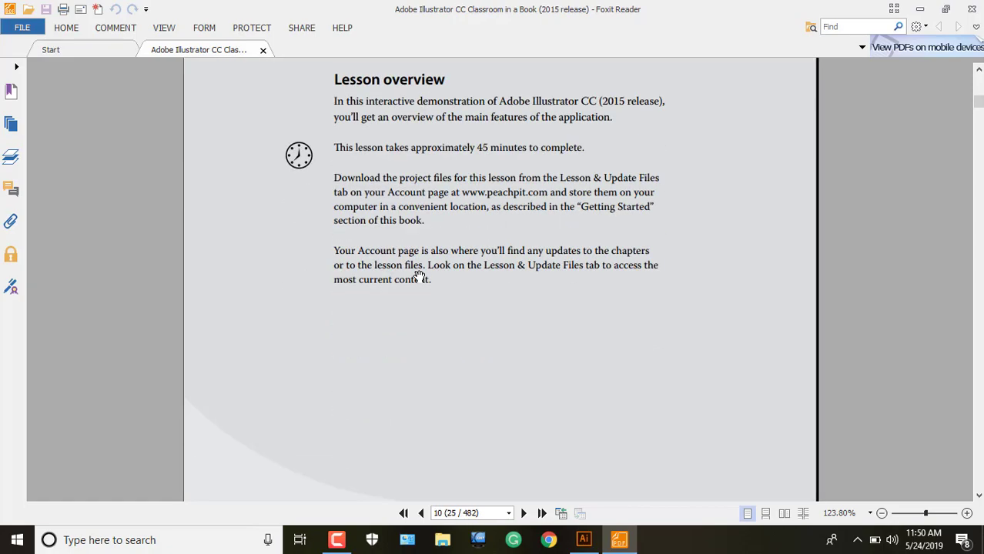
scroll(419, 277, down, 5)
scroll(419, 277, down, 20)
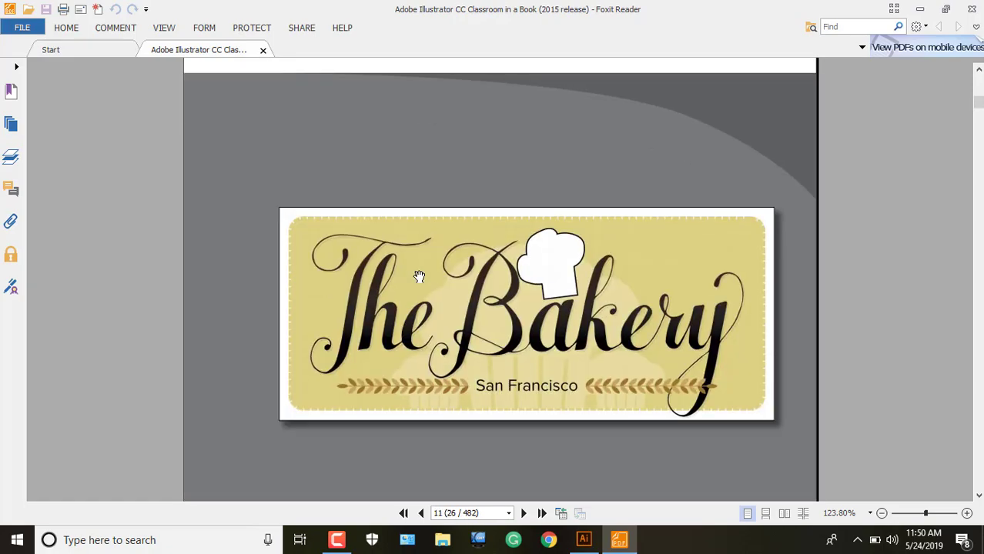
scroll(419, 276, down, 20)
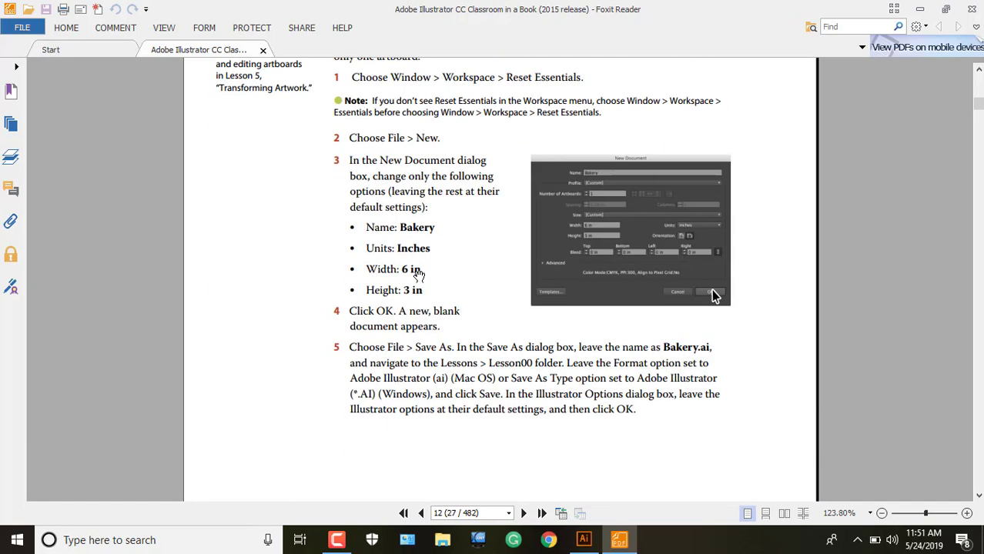
scroll(419, 277, down, 15)
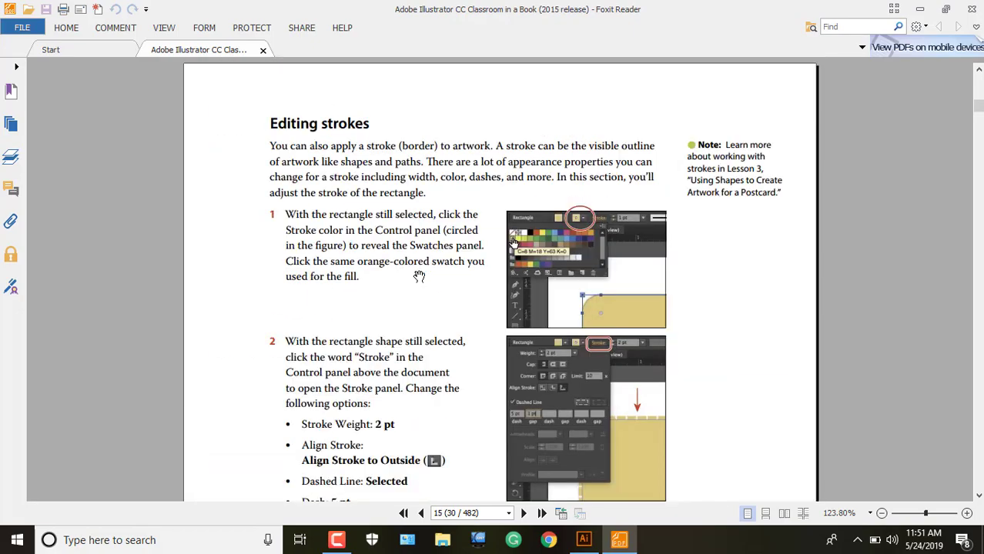
scroll(418, 276, down, 15)
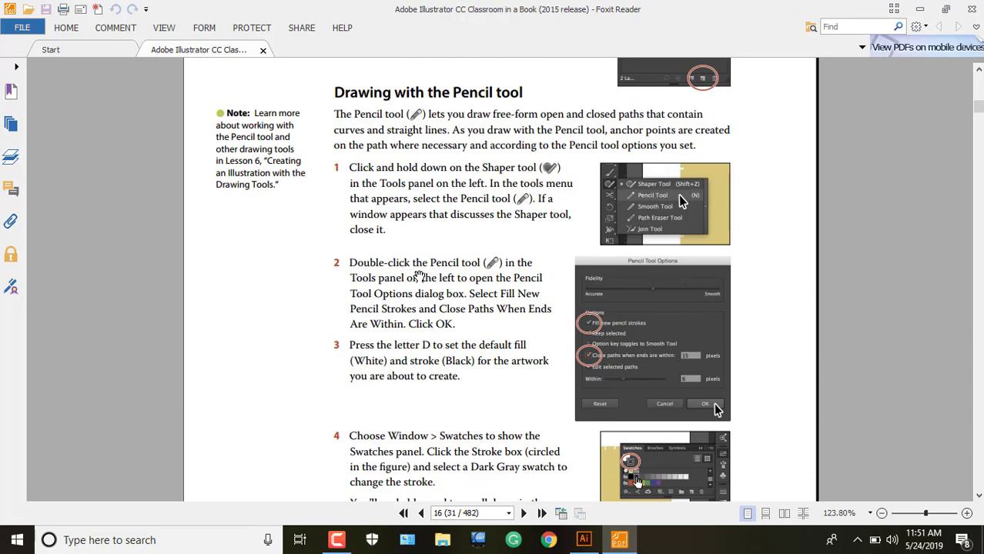
scroll(419, 276, down, 15)
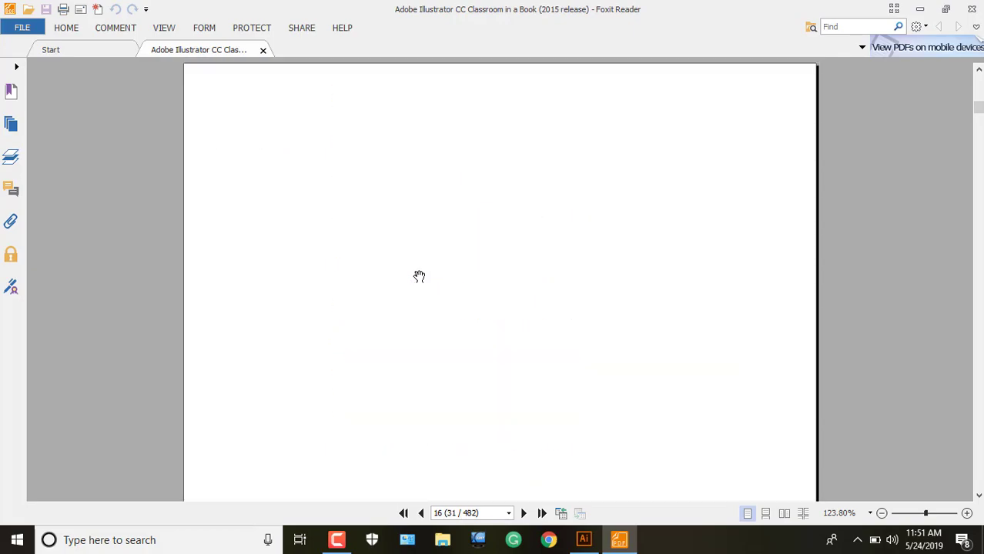
scroll(419, 277, down, 20)
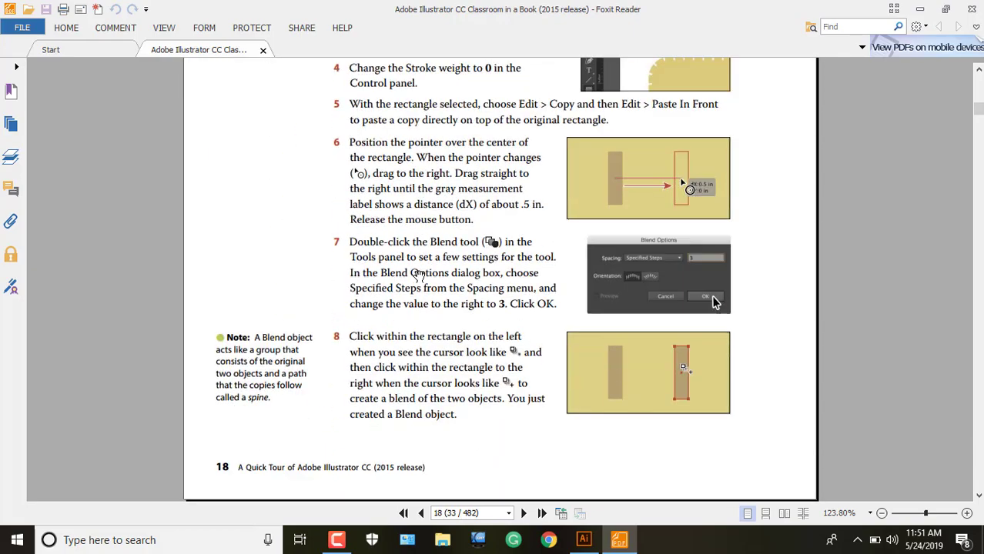
scroll(419, 276, down, 20)
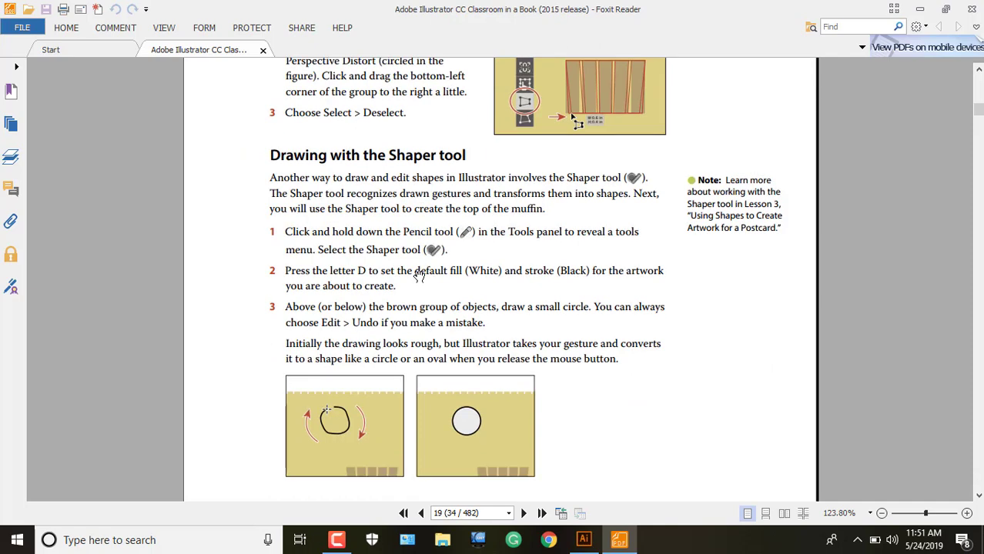
scroll(419, 276, down, 20)
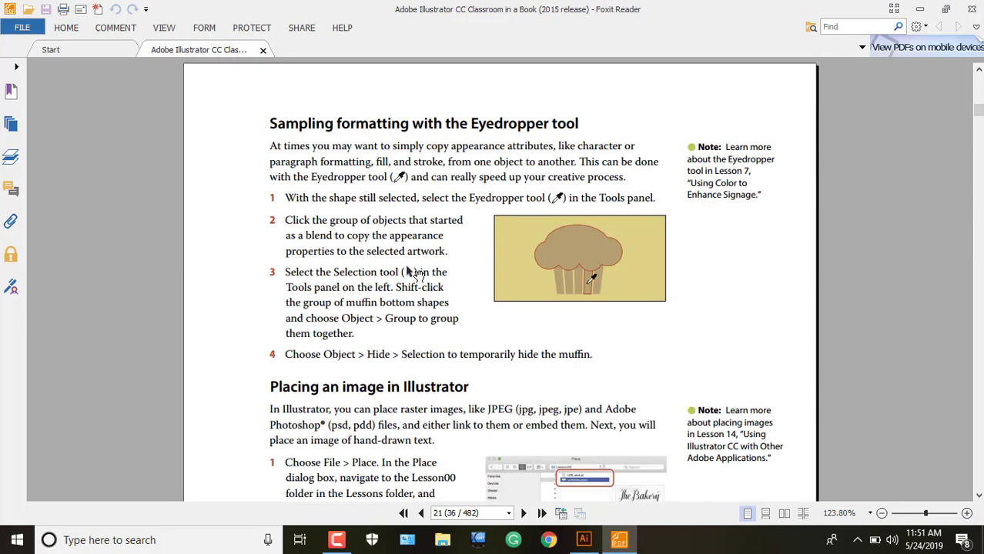
scroll(417, 276, down, 10)
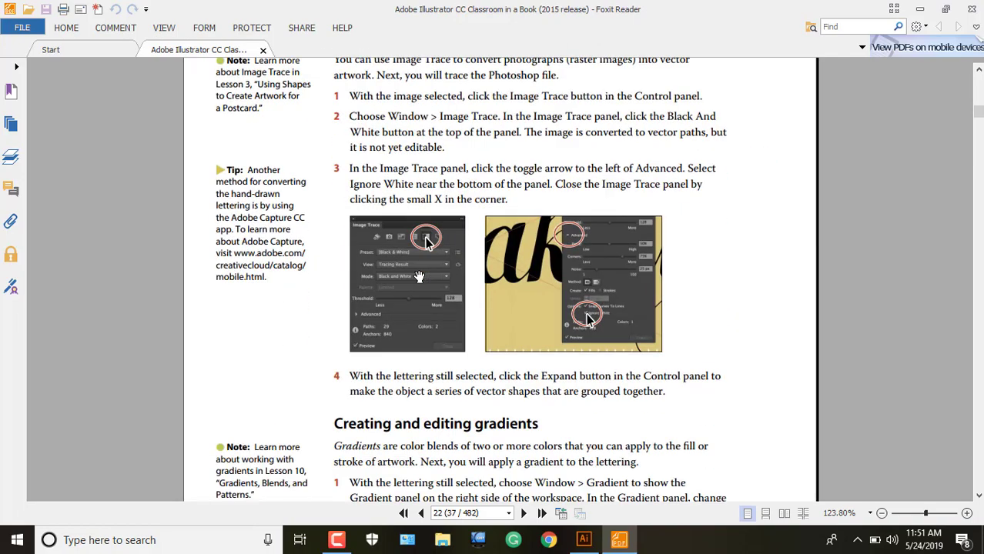
scroll(419, 276, down, 20)
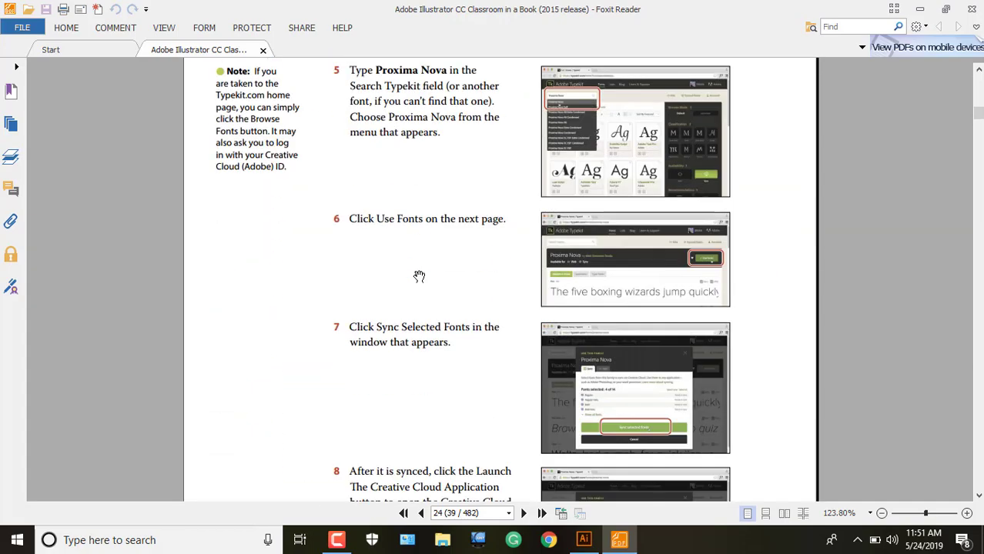
scroll(419, 277, down, 20)
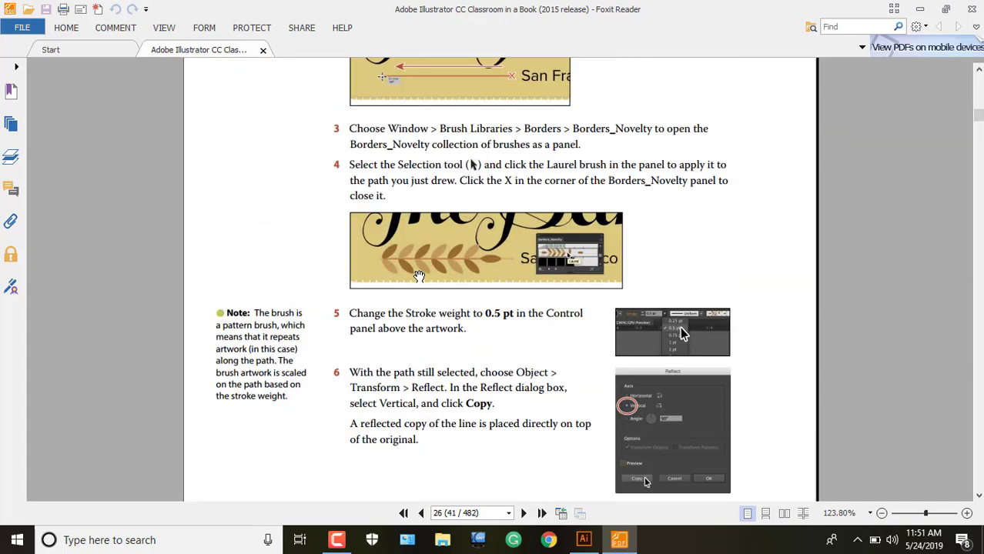
scroll(419, 277, down, 20)
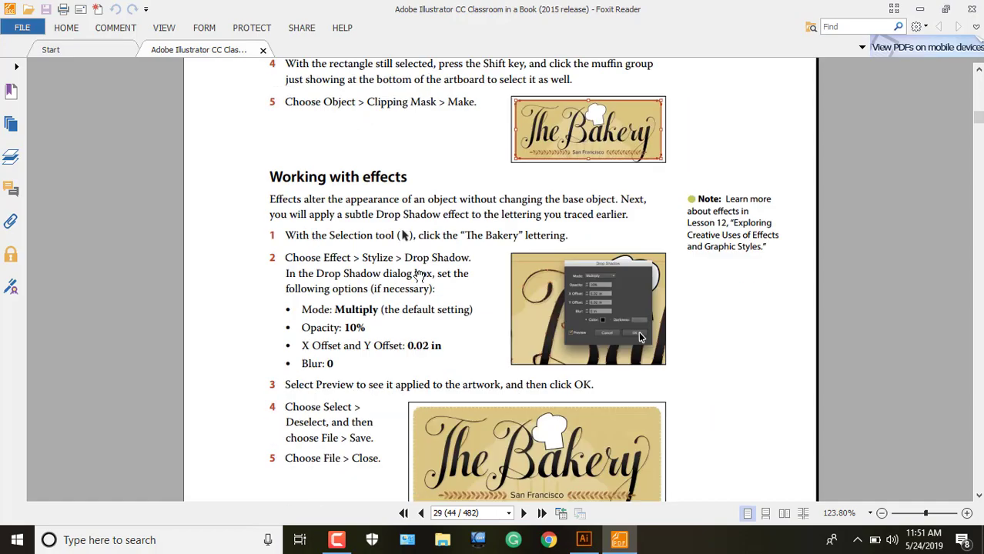
Go to the opening page of Lesson 1, Getting to Know the Work Area, and view its lesson overview.
scroll(419, 276, down, 20)
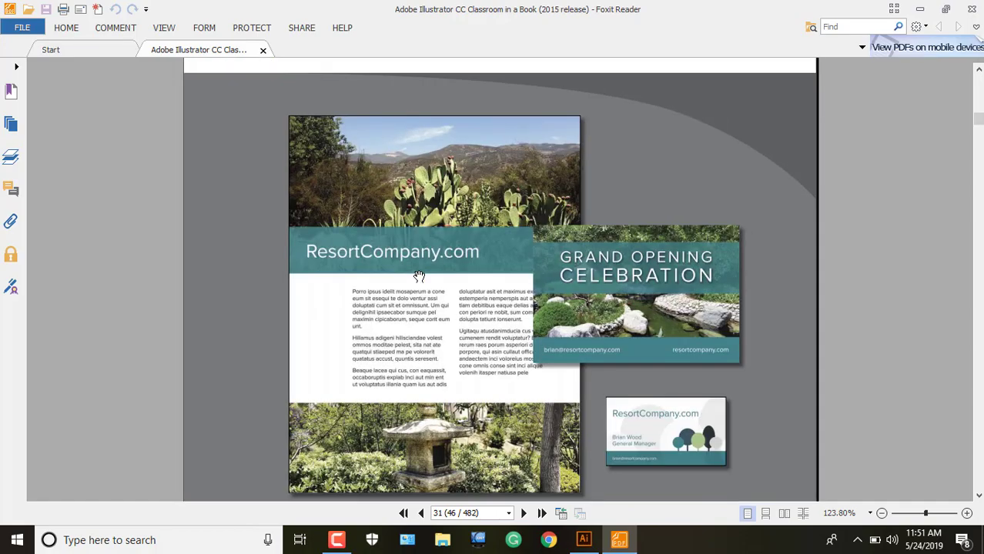
scroll(418, 276, up, 15)
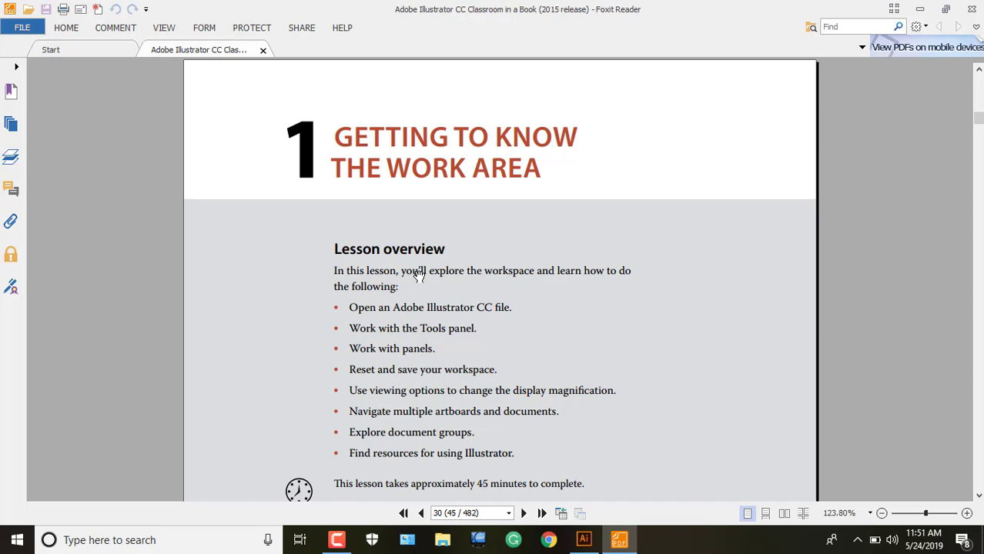
Read on from the Lesson 1 overview to the Introducing Adobe Illustrator page about vector graphics and bitmap images.
scroll(460, 265, down, 8)
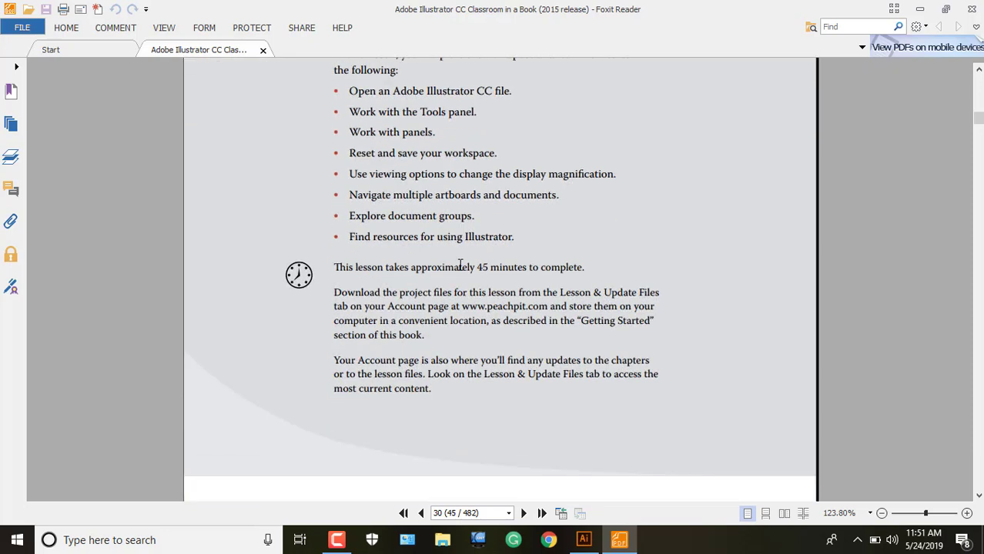
scroll(460, 265, down, 8)
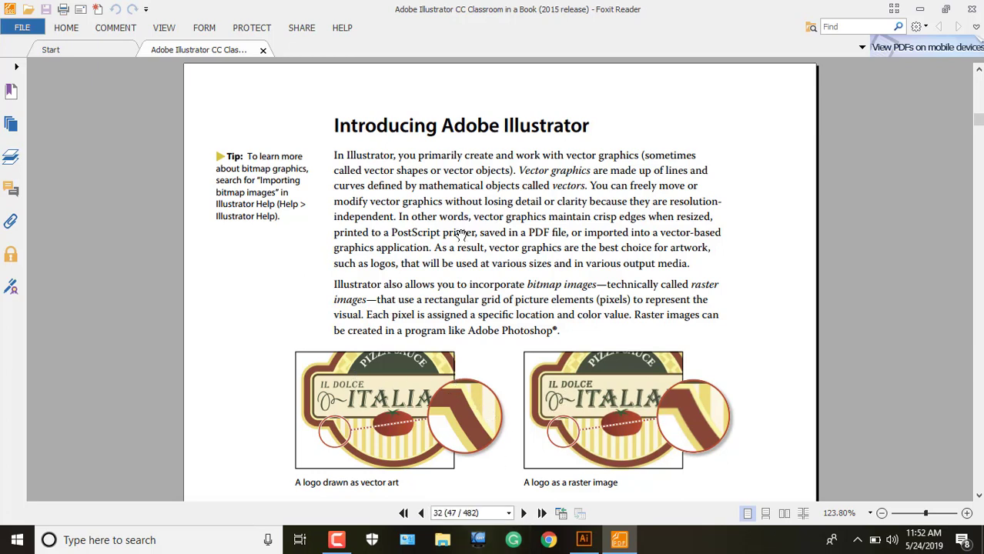
Switch to Adobe Illustrator and open Live class banner.ai from the Live class banner folder on the Personal work (G:) drive.
click(593, 543)
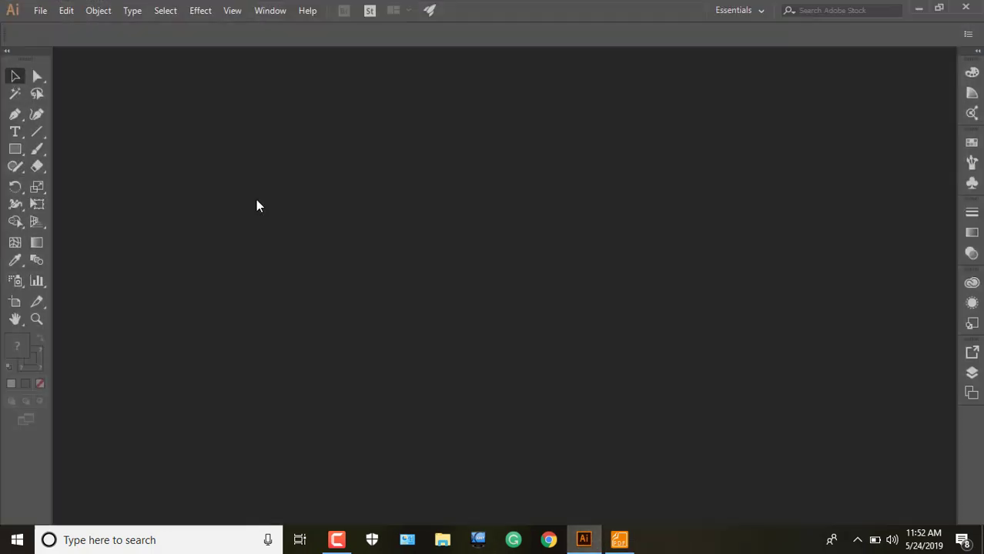
click(40, 11)
click(77, 57)
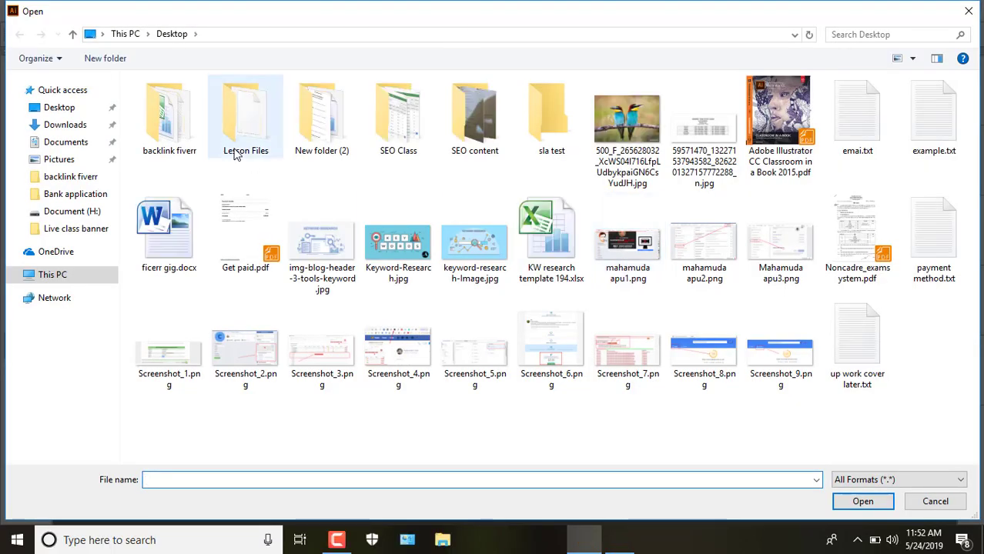
click(74, 277)
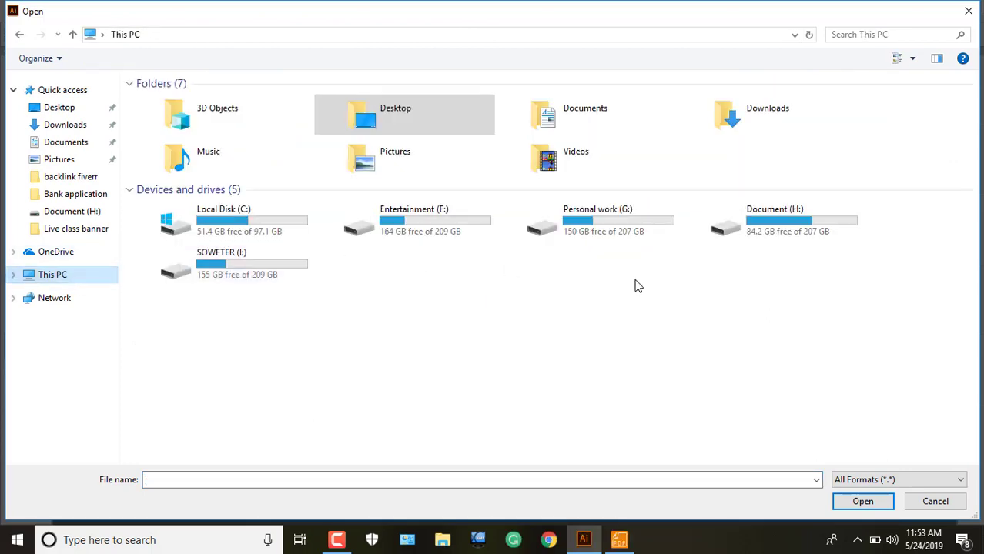
double_click(617, 231)
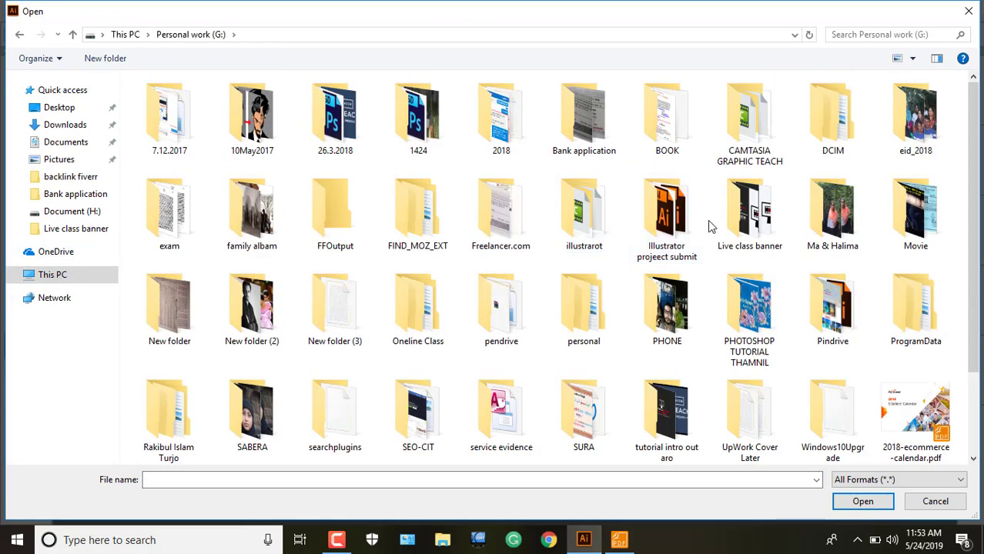
double_click(751, 212)
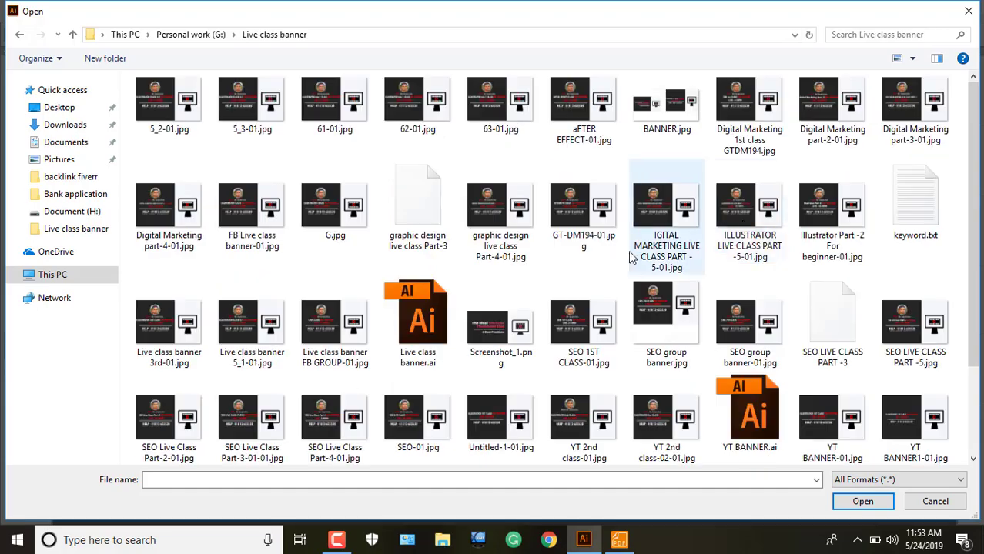
double_click(444, 317)
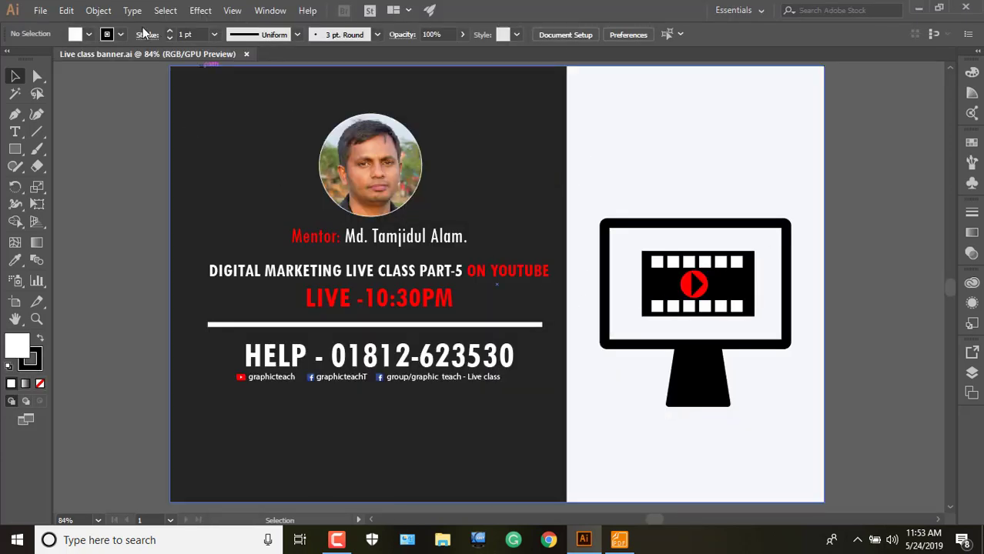
Open the image Keyword-Research.jpg from the Desktop as a second document.
click(40, 10)
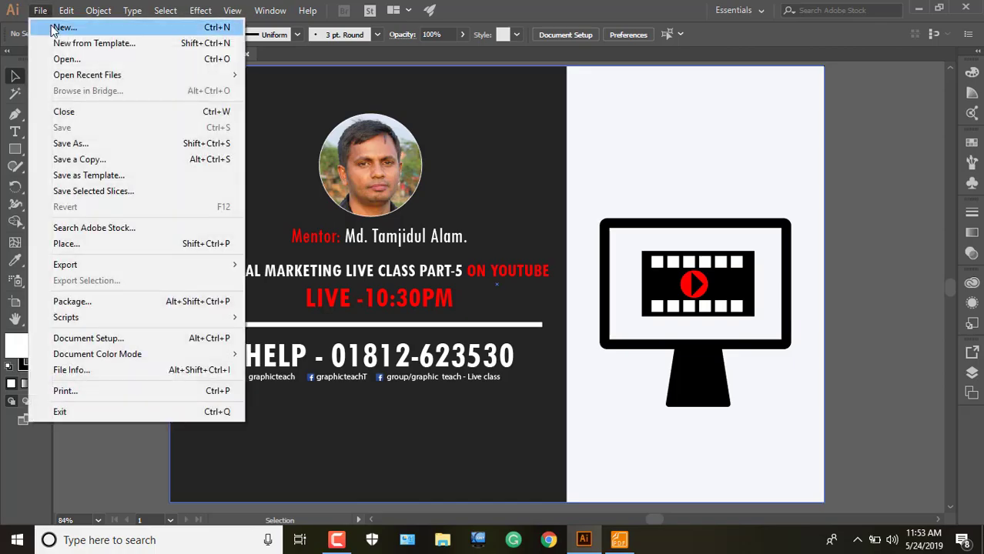
click(65, 59)
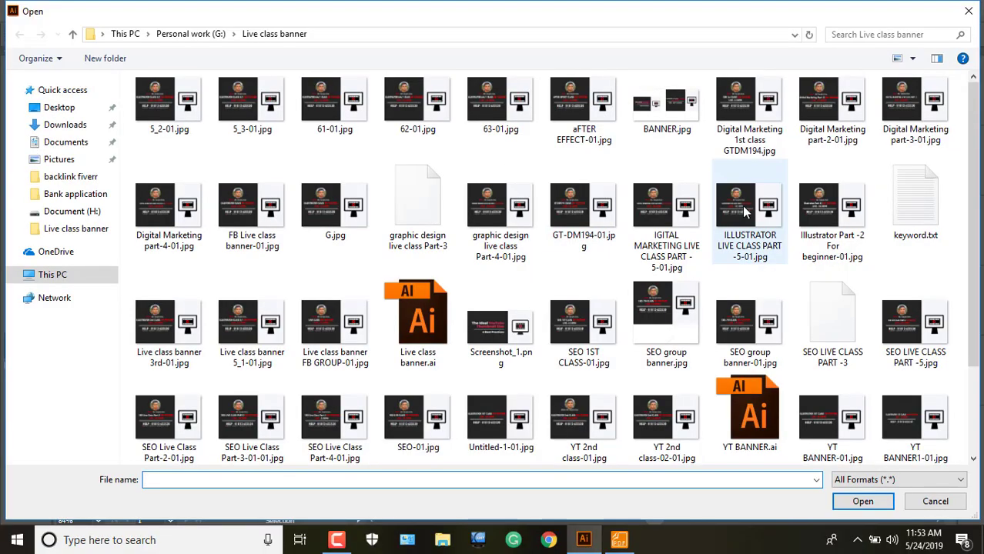
click(43, 109)
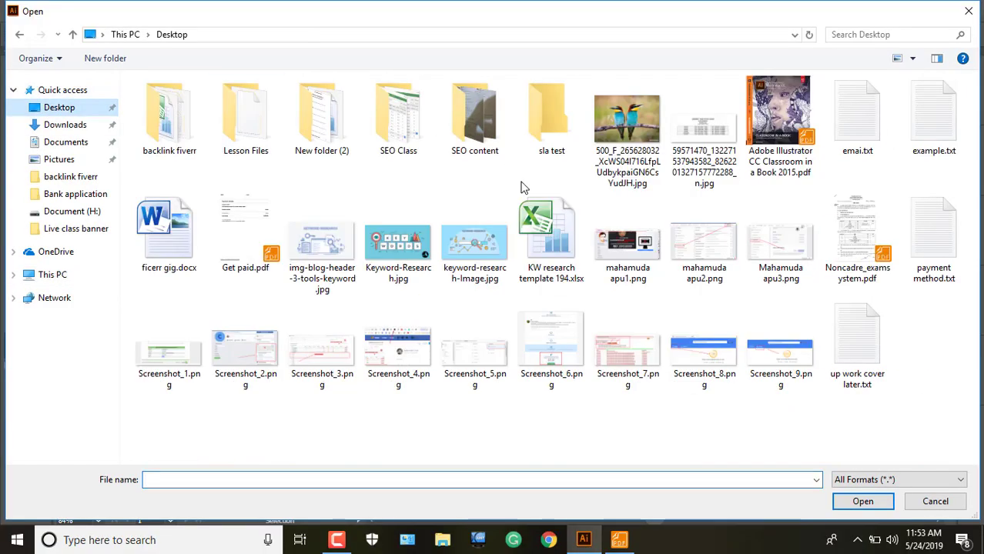
double_click(422, 256)
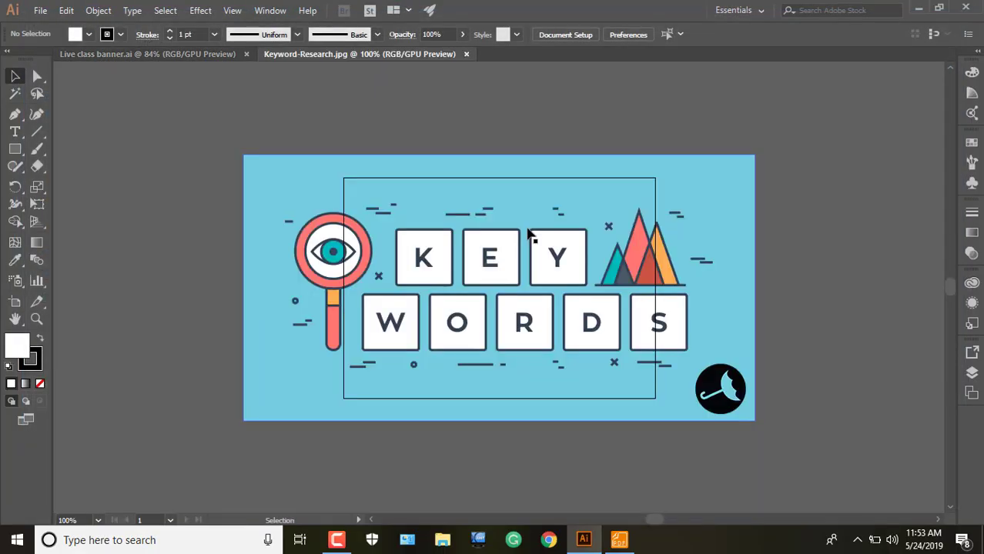
Resize the artboard to match the edges of the keyword image, about 9.85 in wide, and select the image.
click(14, 302)
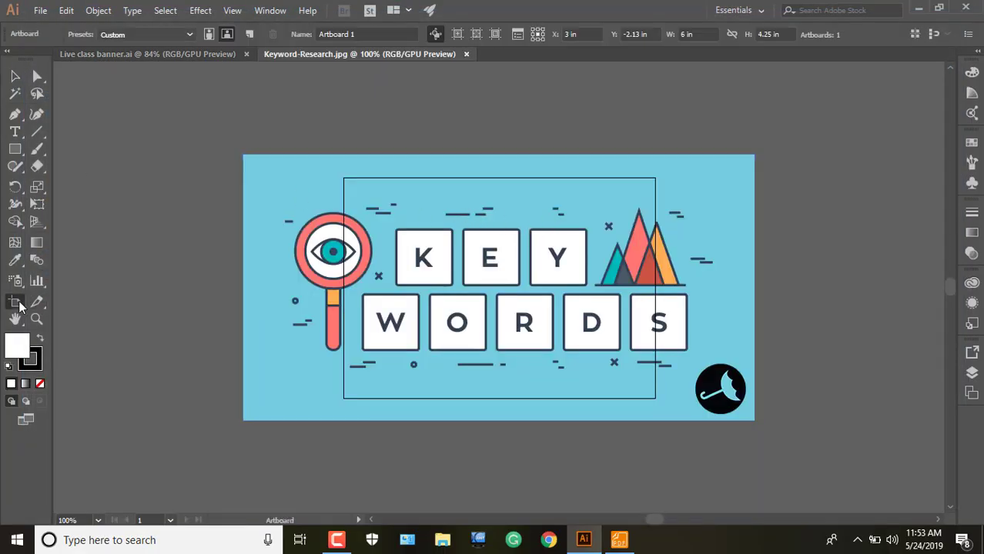
drag(343, 177, 243, 151)
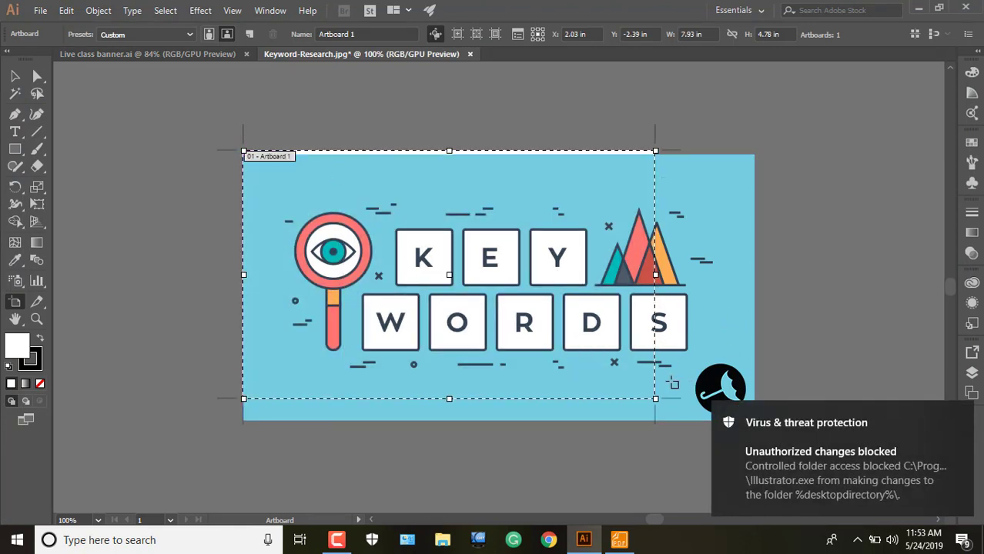
drag(650, 396, 747, 424)
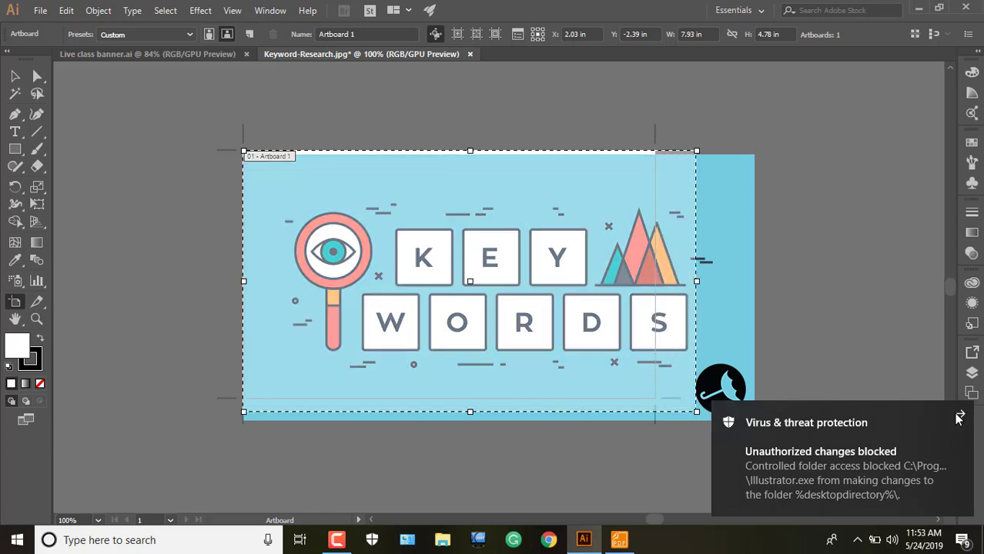
click(959, 416)
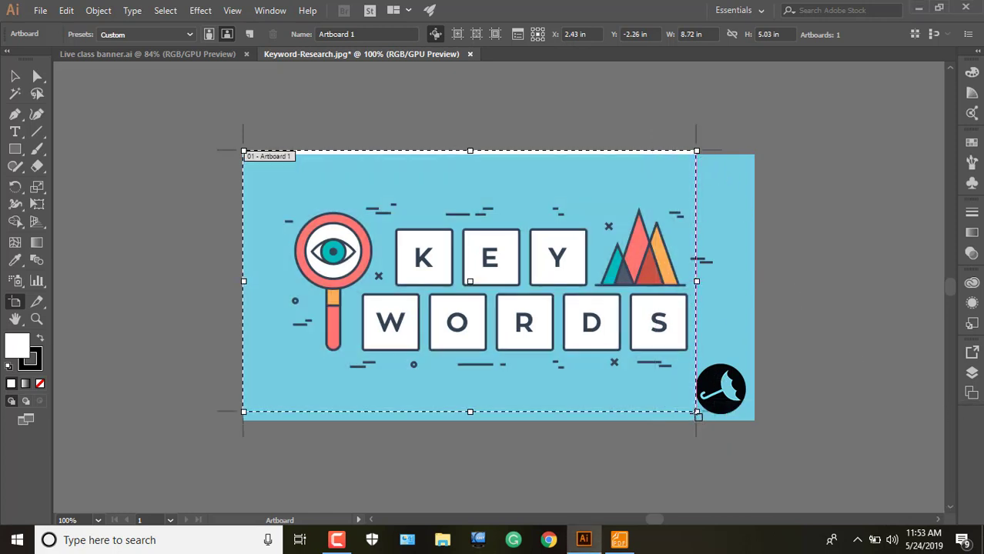
drag(696, 411, 754, 422)
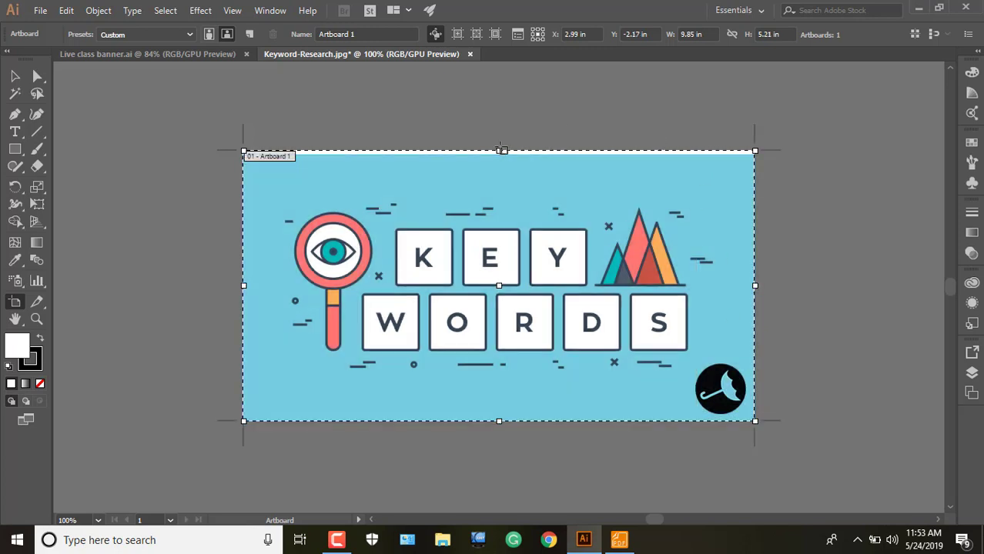
drag(499, 151, 499, 155)
click(15, 75)
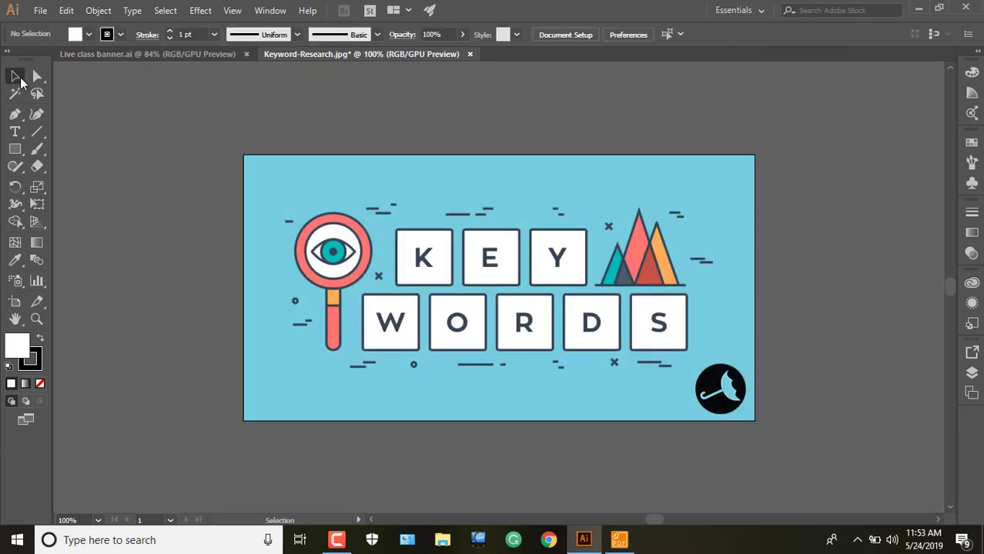
click(477, 214)
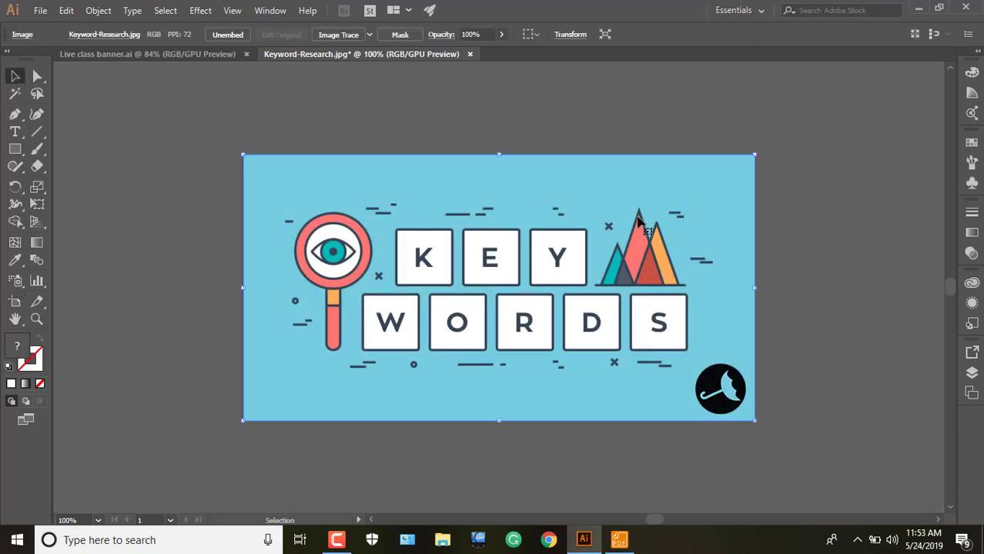
Go back to the Live class banner document and magnify the mentor text and the portrait photo up to 2400% to compare their sharpness.
click(210, 60)
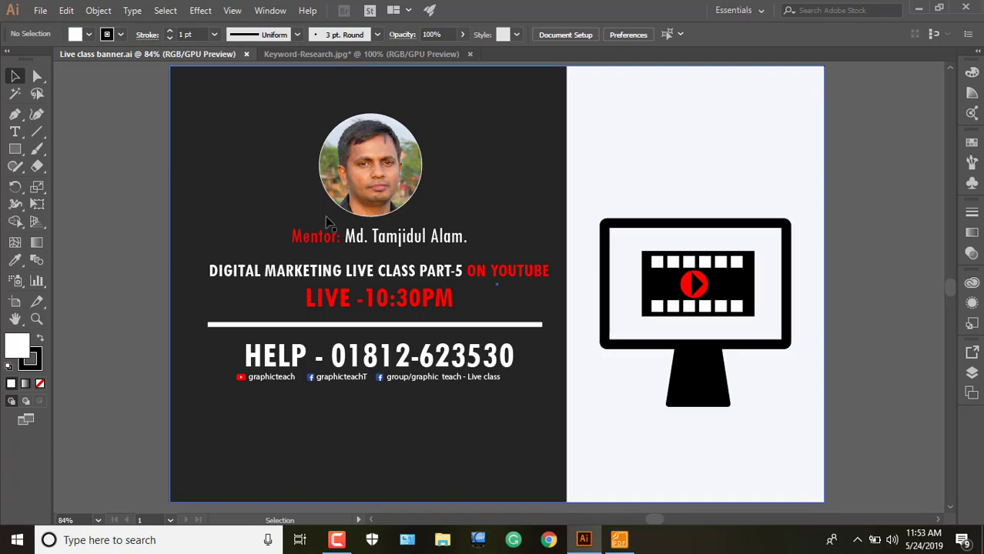
scroll(325, 226, up, 5)
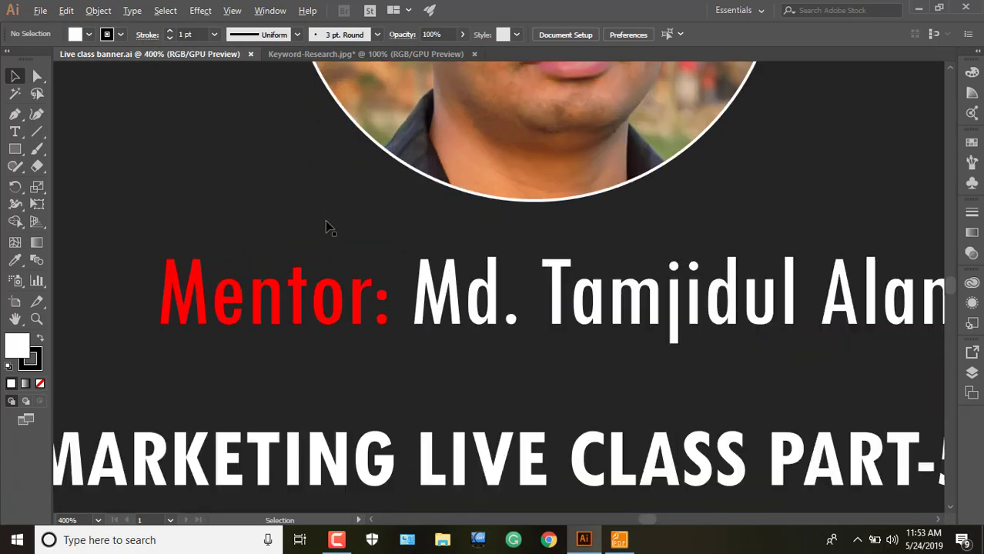
scroll(326, 227, up, 1)
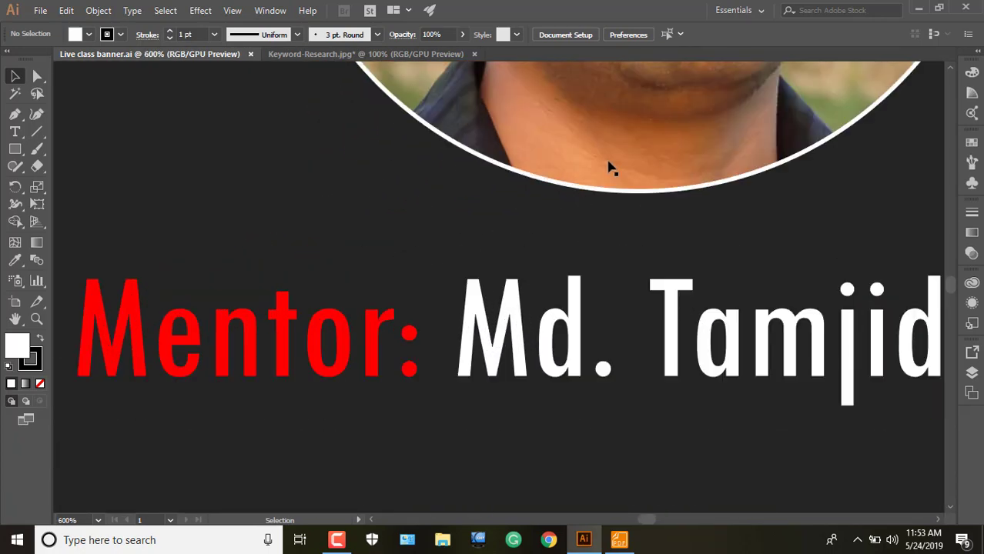
key(space)
drag(615, 152, 475, 434)
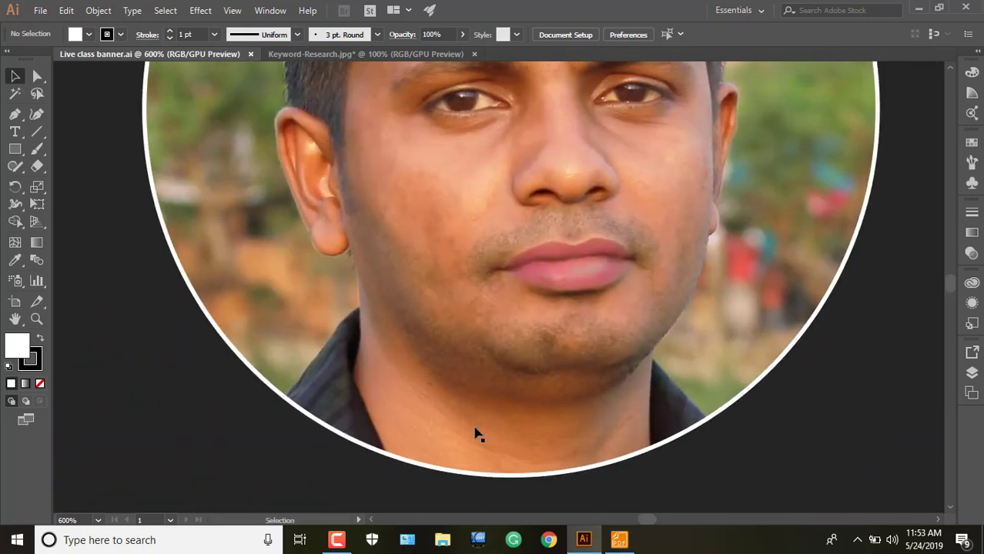
scroll(488, 443, up, 4)
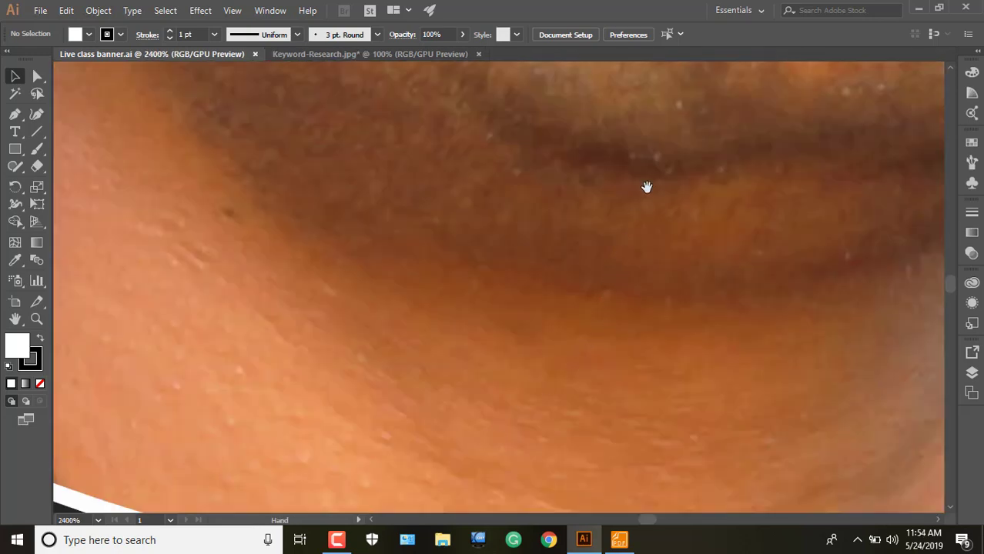
key(space)
drag(645, 185, 496, 548)
scroll(539, 362, down, 5)
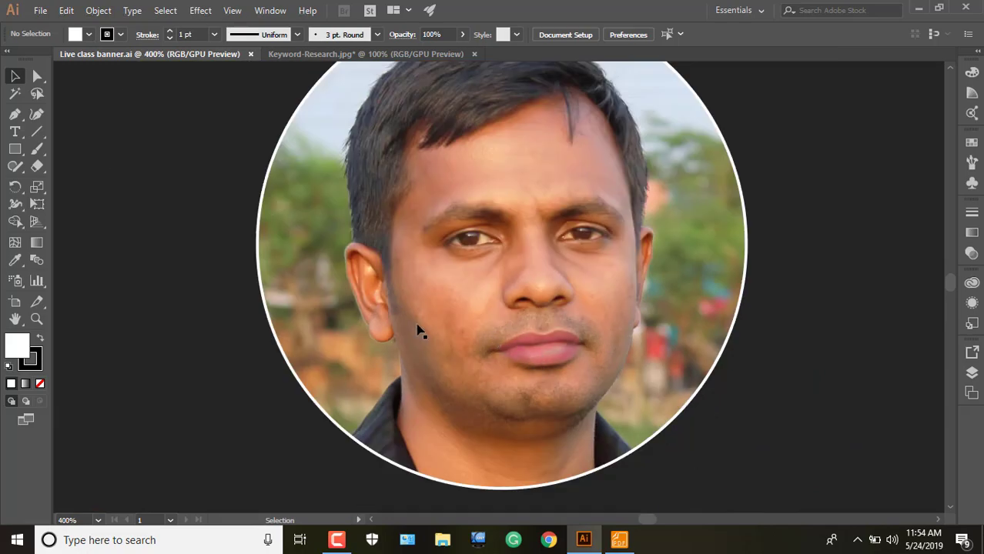
Examine the portrait's cheek, eye and forehead at up to 4800% magnification to judge the raster image's detail.
scroll(418, 331, up, 4)
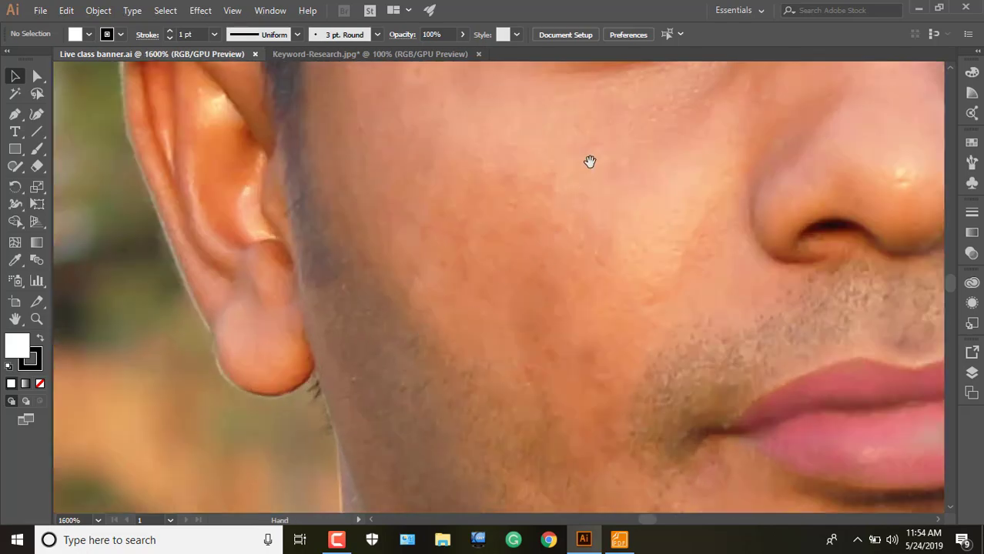
scroll(556, 393, up, 5)
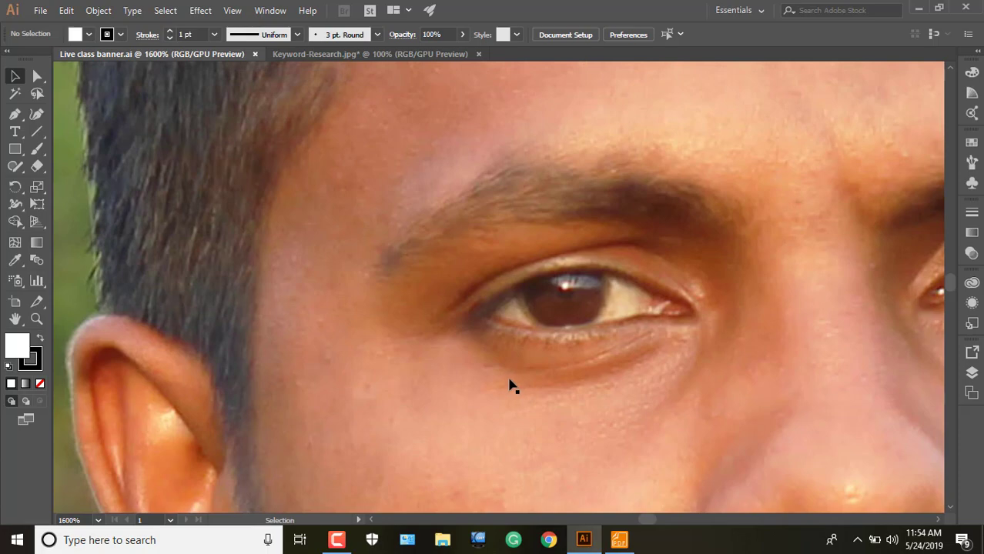
scroll(511, 385, down, 3)
scroll(511, 385, down, 2)
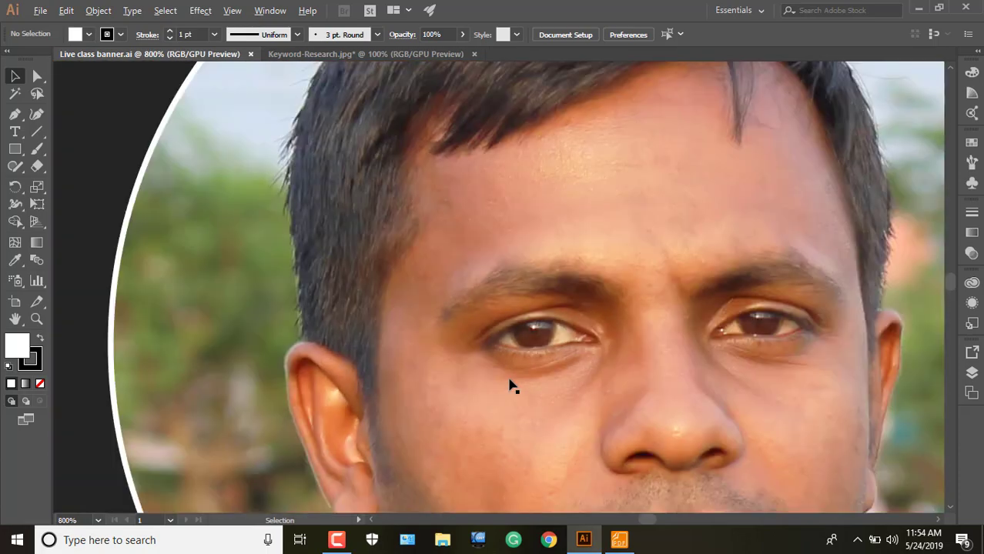
scroll(511, 386, up, 5)
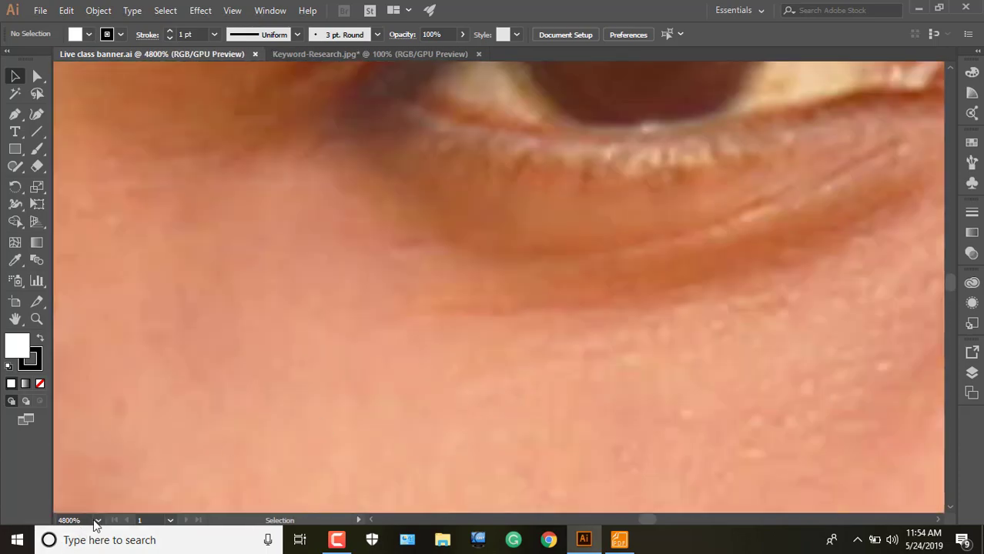
scroll(661, 222, up, 5)
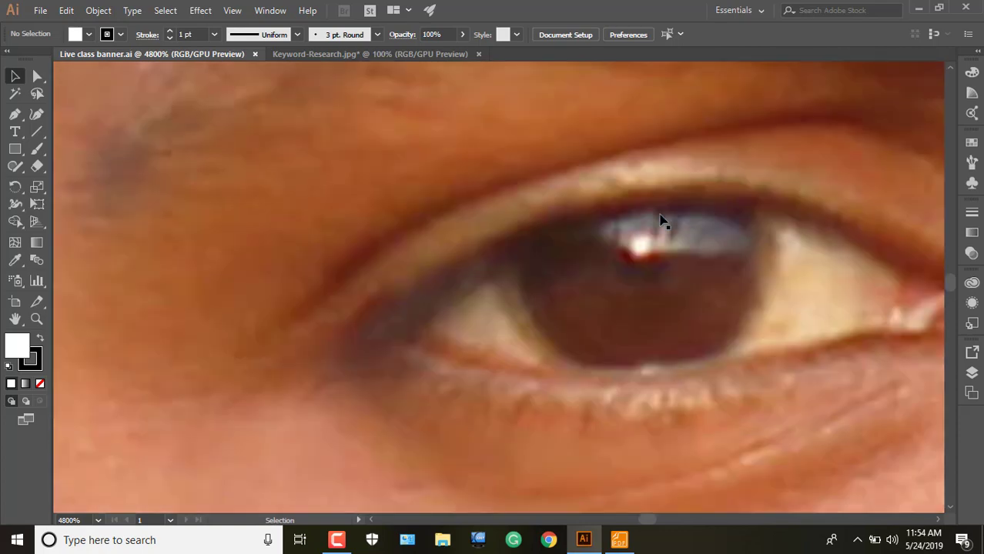
scroll(661, 222, up, 6)
scroll(660, 222, up, 5)
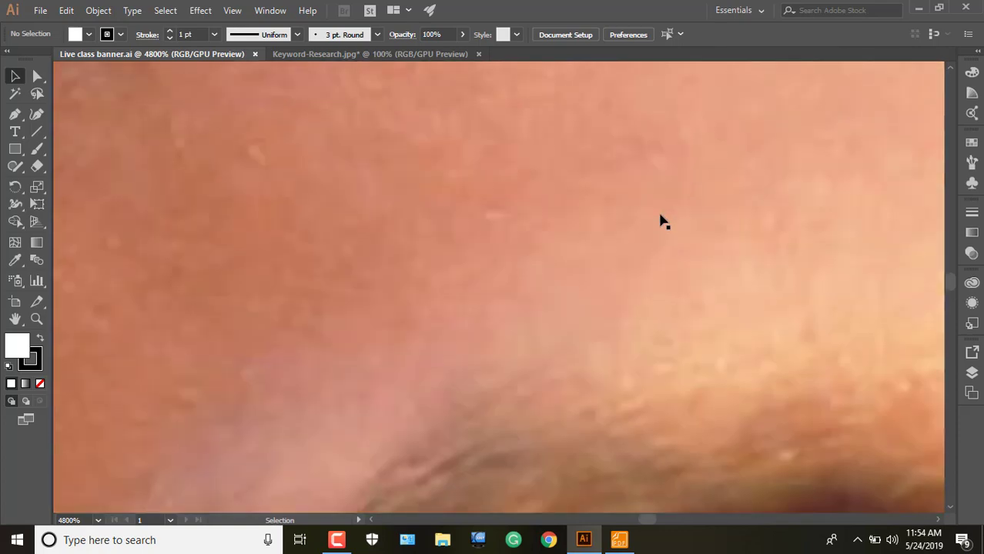
Set the zoom level to 12750% and examine the pixels around the portrait's eye.
click(97, 522)
click(99, 522)
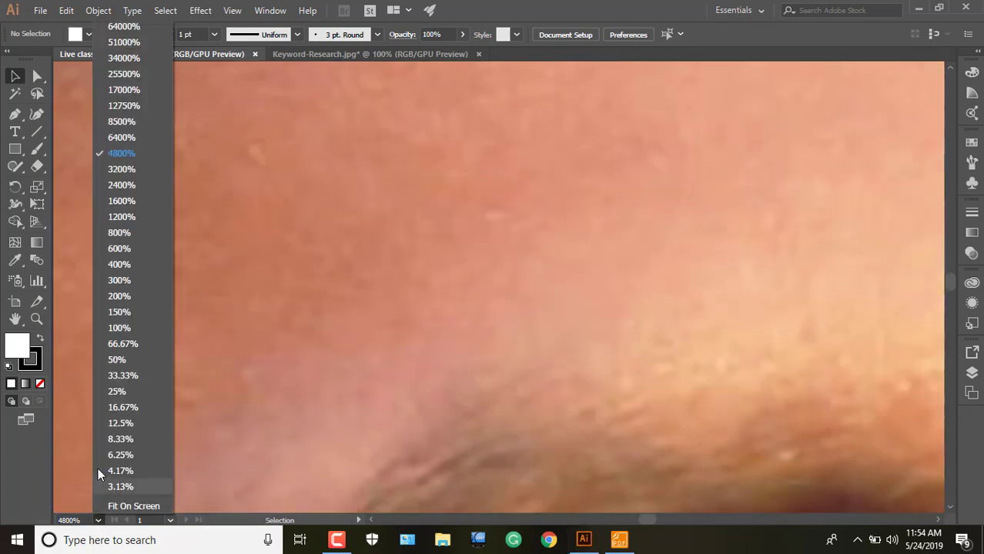
click(120, 117)
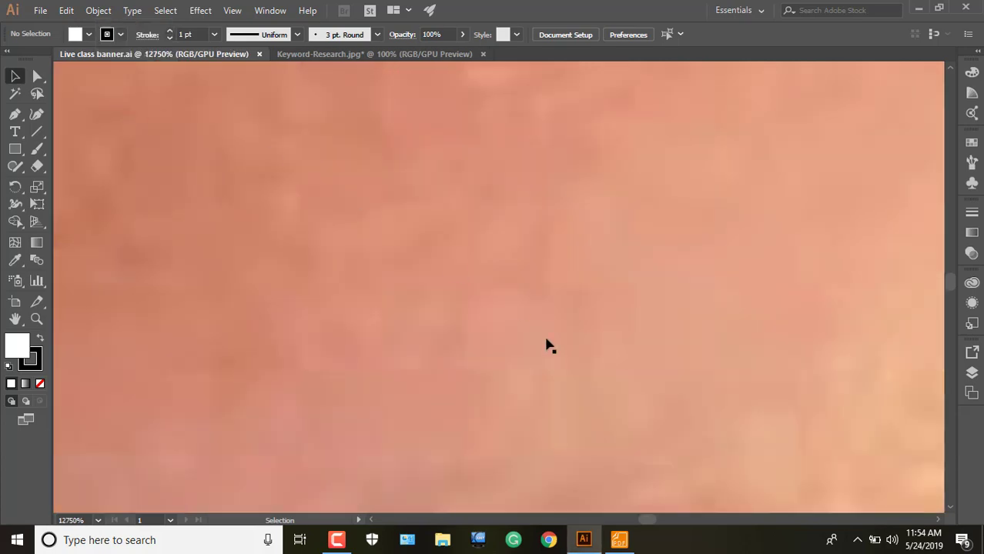
scroll(547, 345, down, 10)
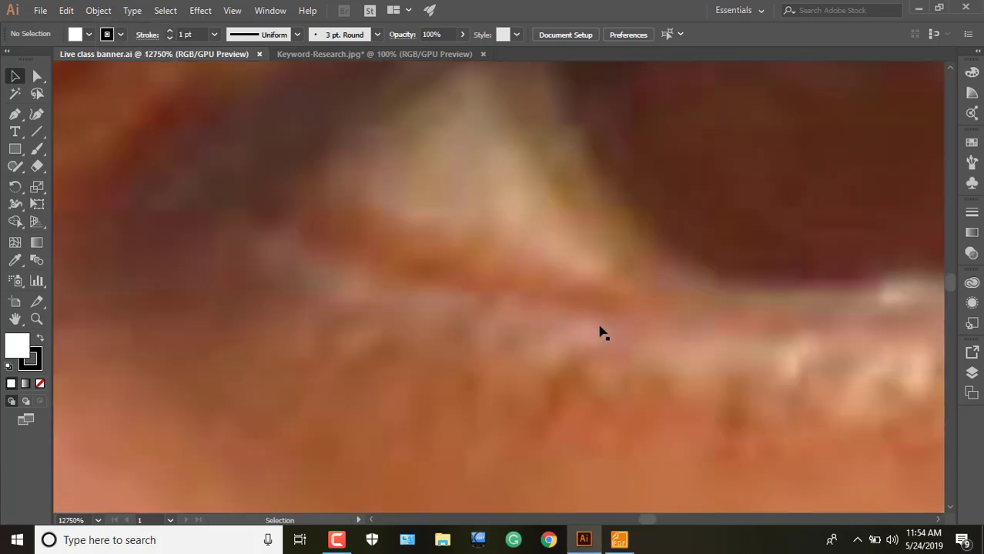
scroll(492, 385, down, 5)
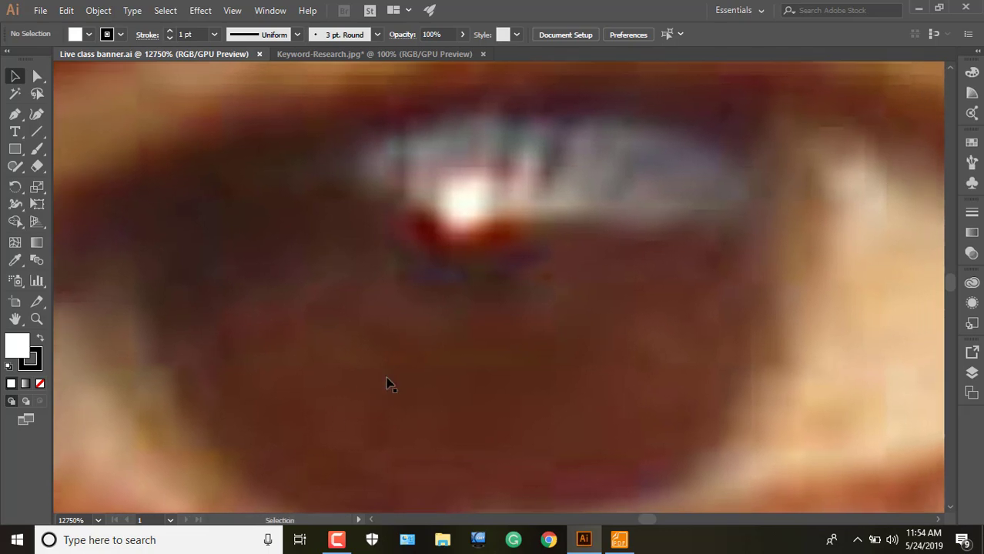
Examine the area around the portrait's eye at 12750% magnification, then return the banner view to 66.67%.
scroll(455, 345, down, 5)
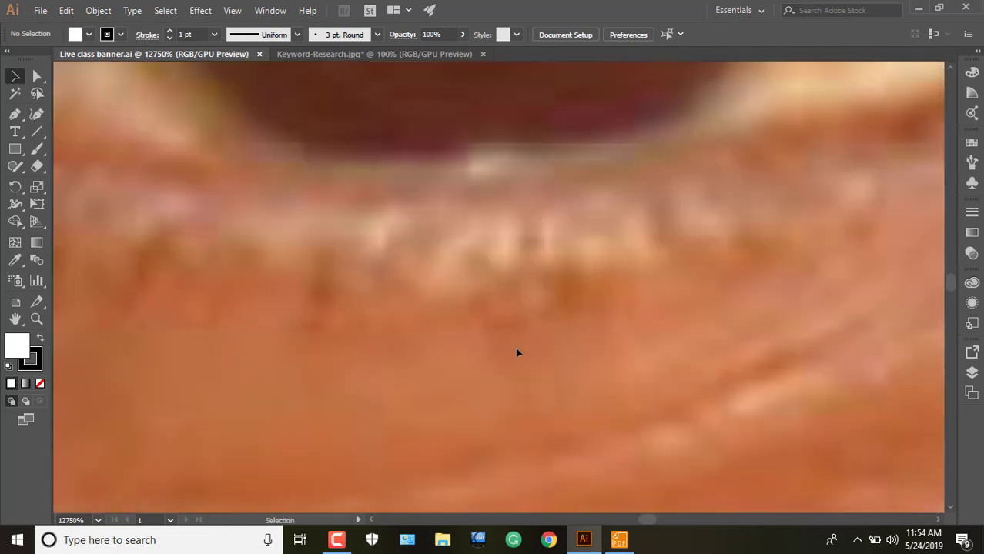
drag(517, 349, 471, 443)
drag(521, 259, 496, 375)
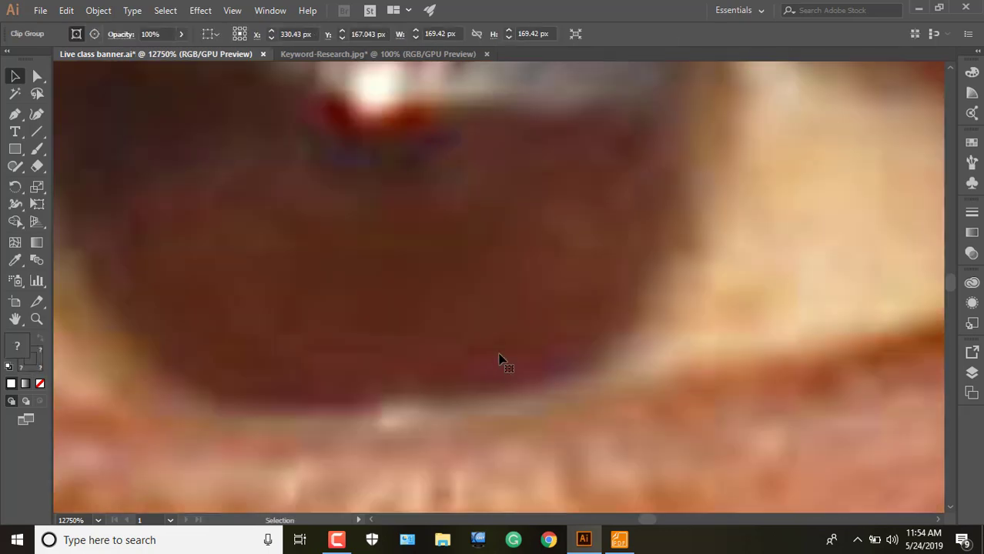
drag(517, 329, 600, 433)
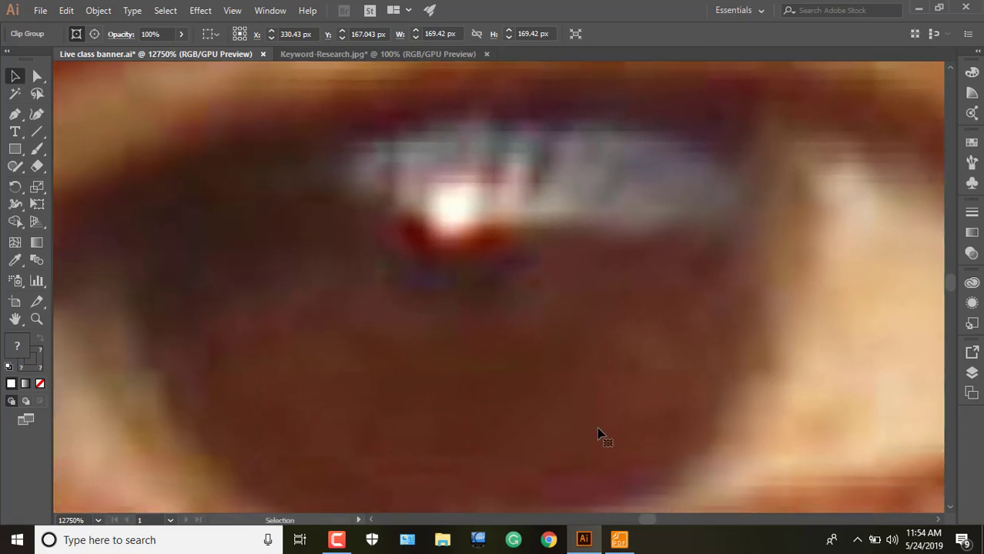
scroll(600, 434, down, 15)
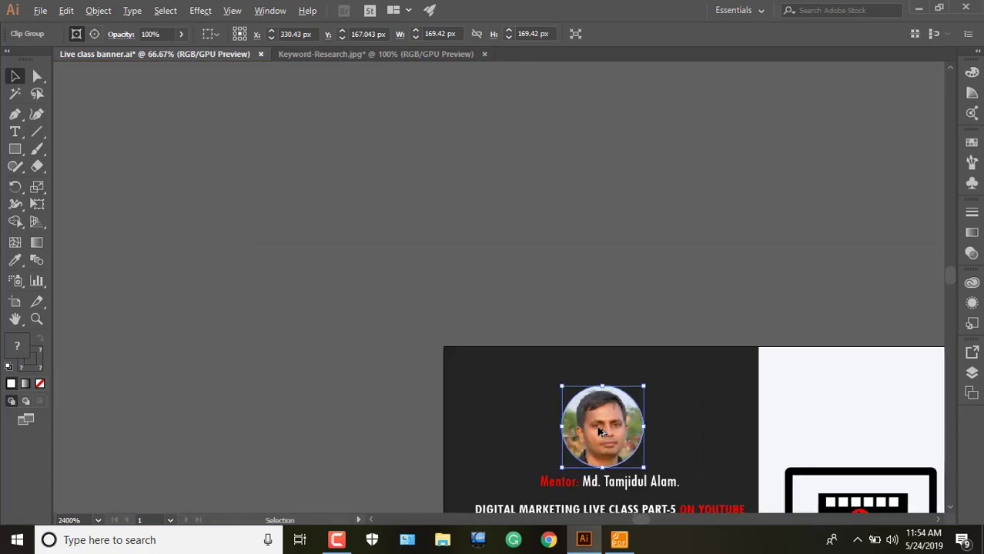
Switch to the Keyword-Research.jpg document and compare the image at 300% and 100% magnification.
click(378, 53)
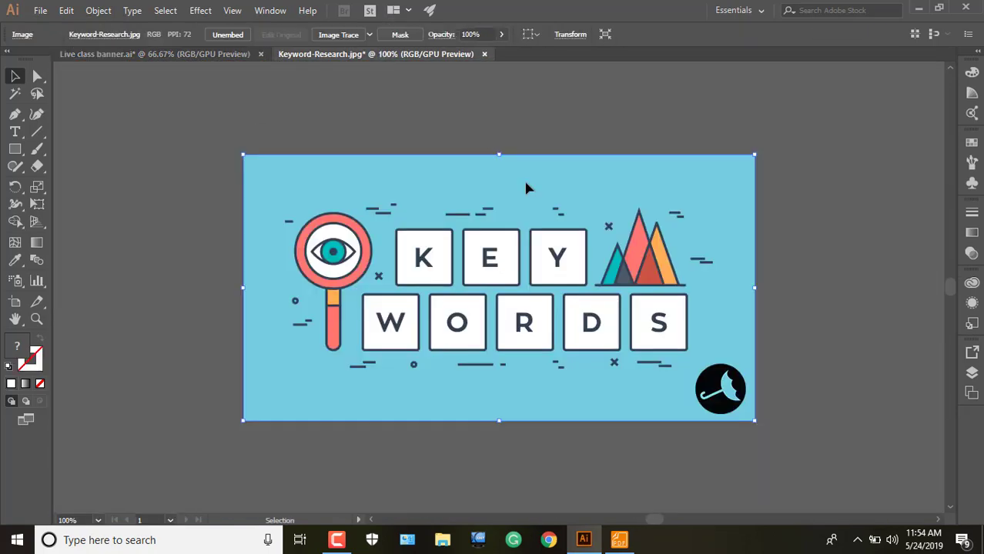
click(97, 520)
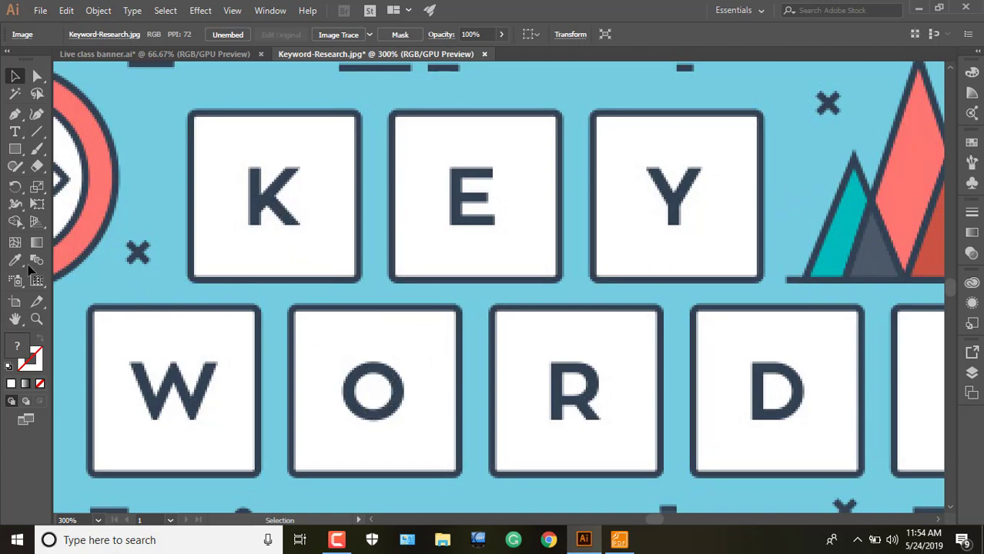
click(98, 521)
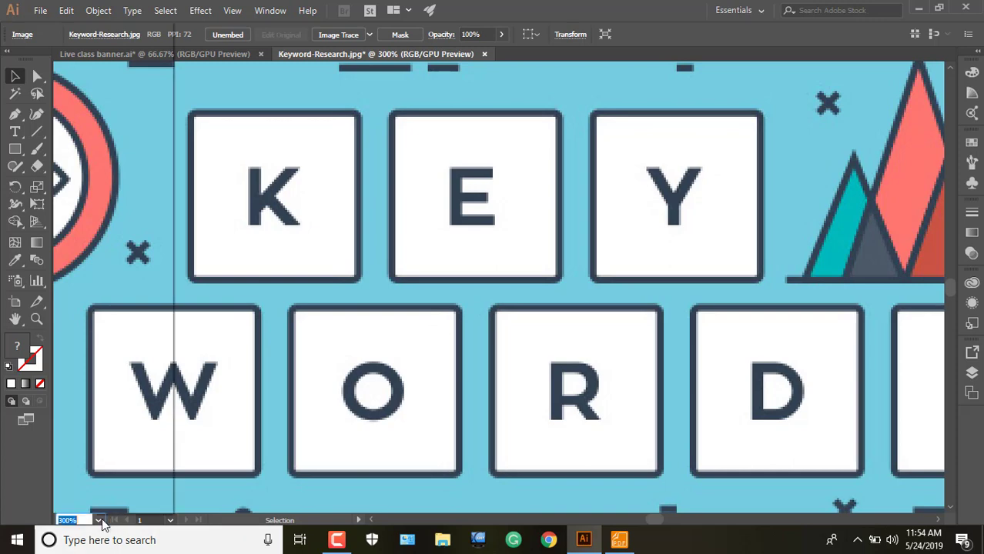
click(100, 331)
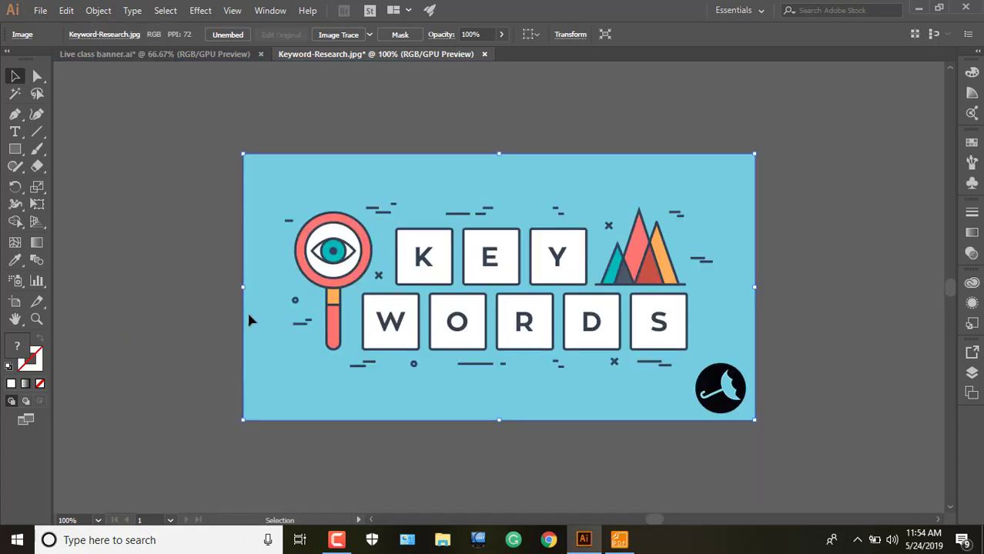
Magnify the keyword image to 300% and up to 1600% to examine the pixels along the letter tiles' edges.
click(98, 520)
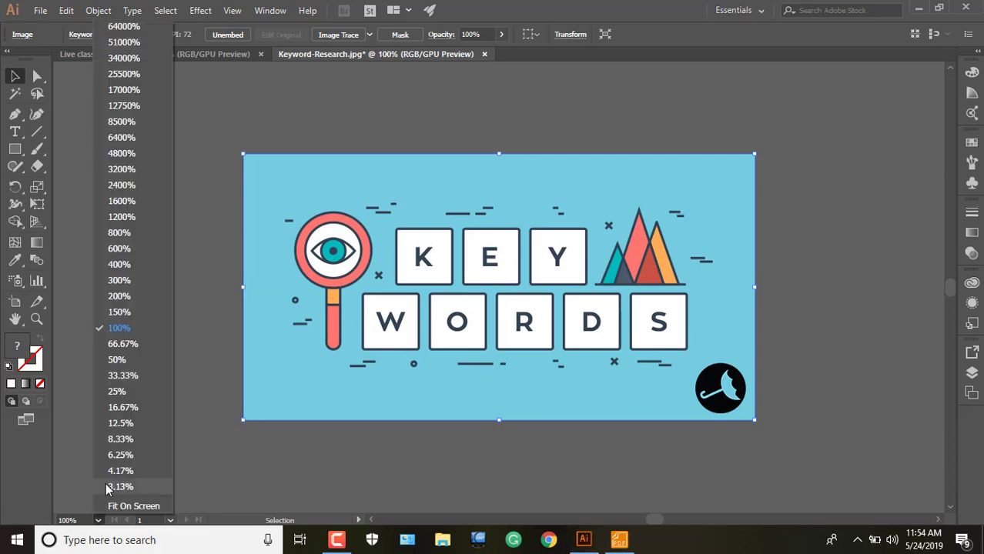
click(115, 282)
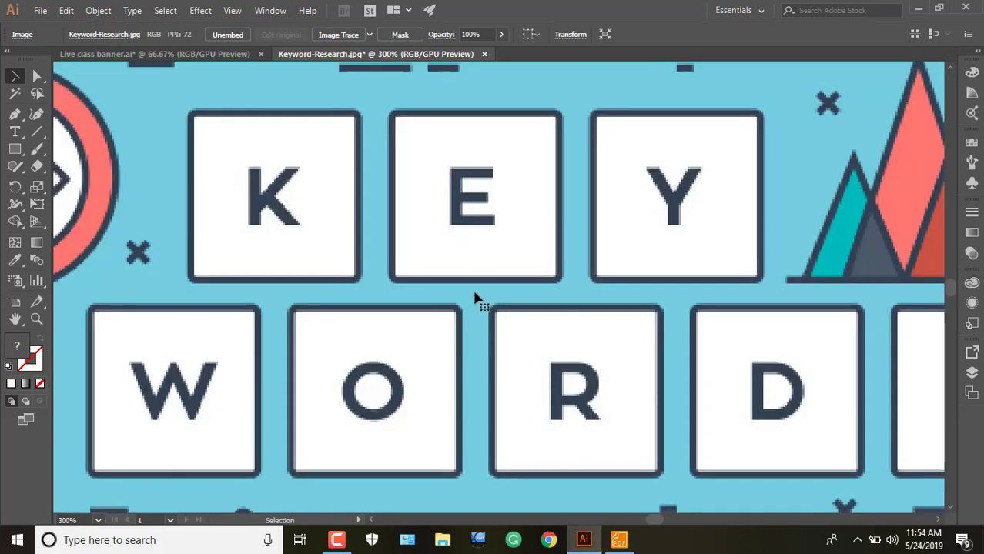
scroll(476, 297, up, 2)
scroll(476, 297, up, 3)
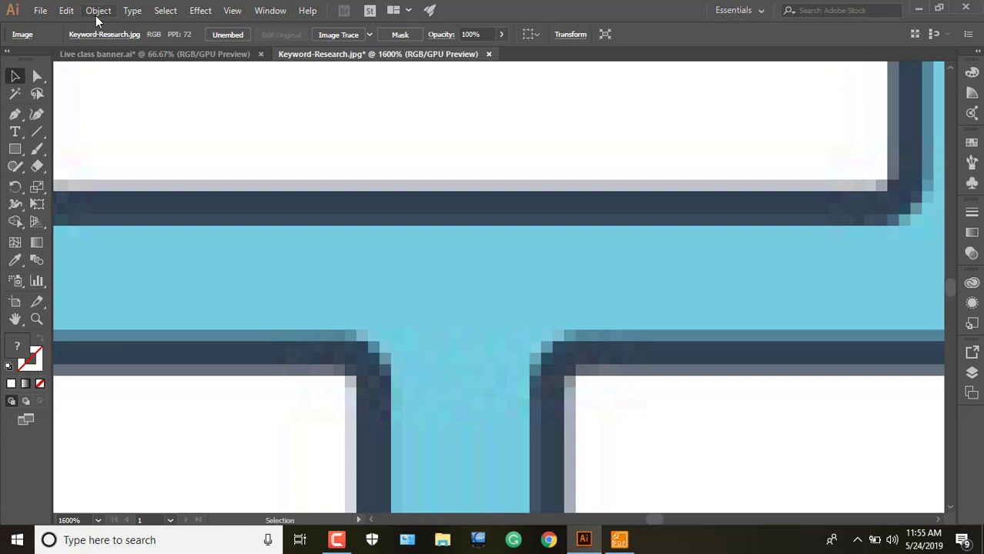
Return to the Live class banner document, bring the whole banner into view and deselect the portrait.
click(132, 55)
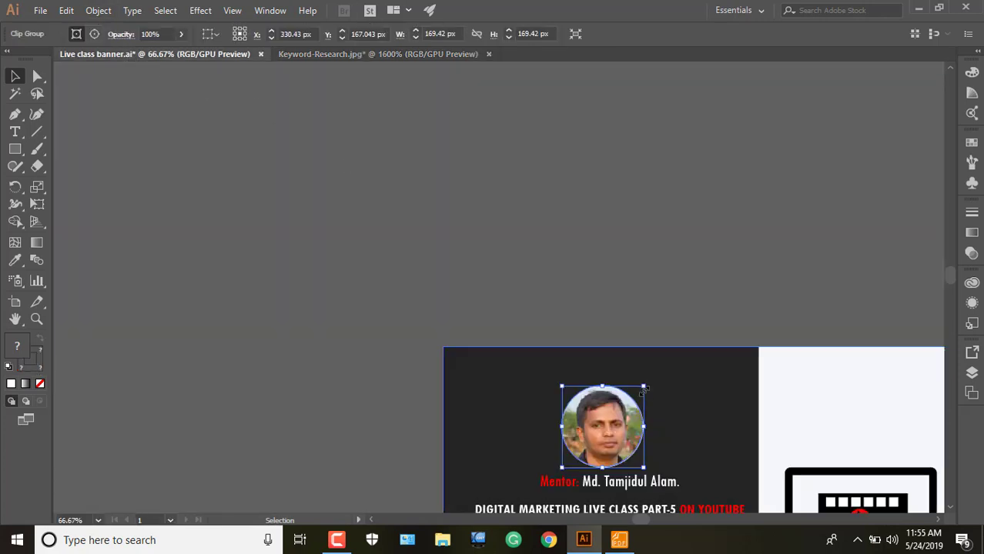
drag(613, 330, 409, 138)
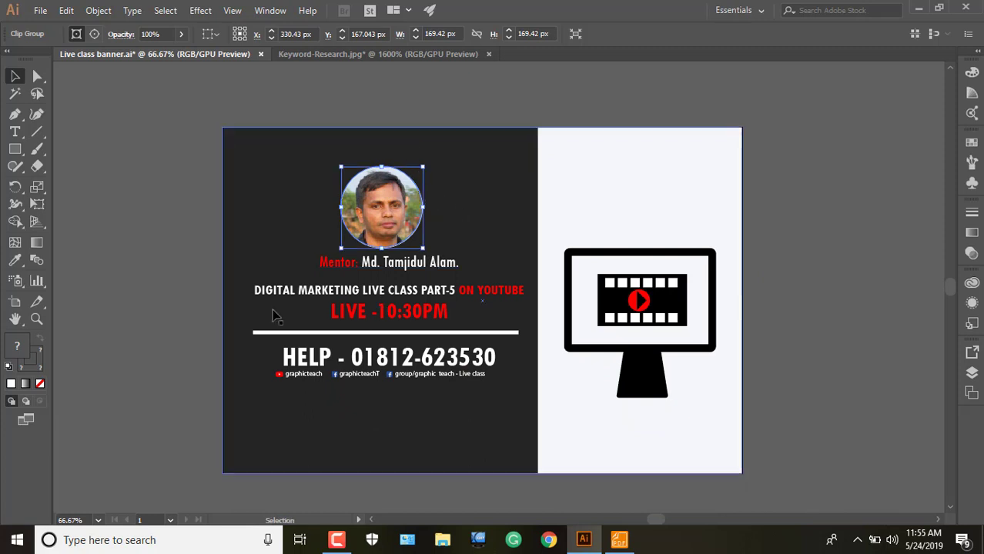
click(178, 271)
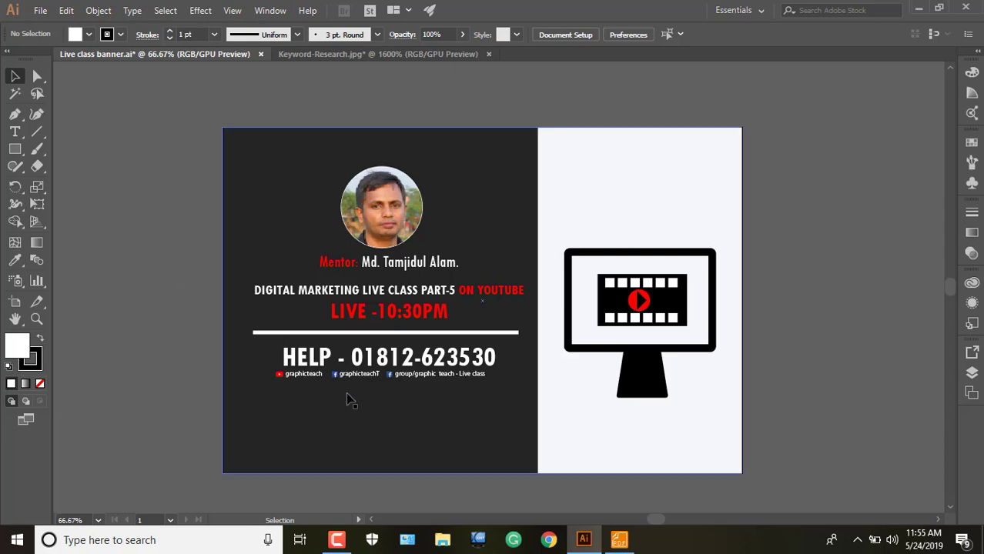
Magnify the letter c in the banner's graphicteachT text up to 64000% and examine the smoothness of its curved edge.
scroll(346, 399, up, 5)
scroll(512, 257, up, 6)
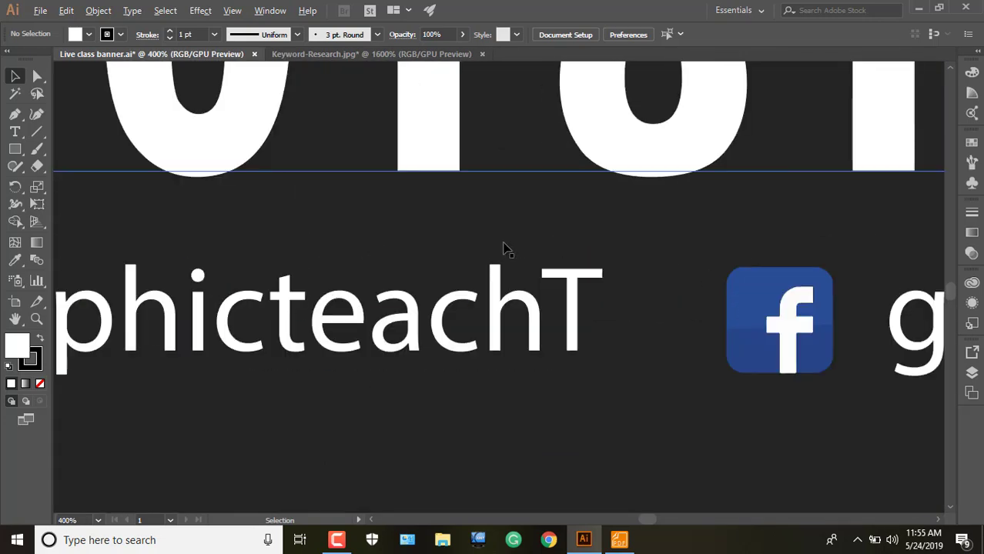
scroll(462, 339, up, 4)
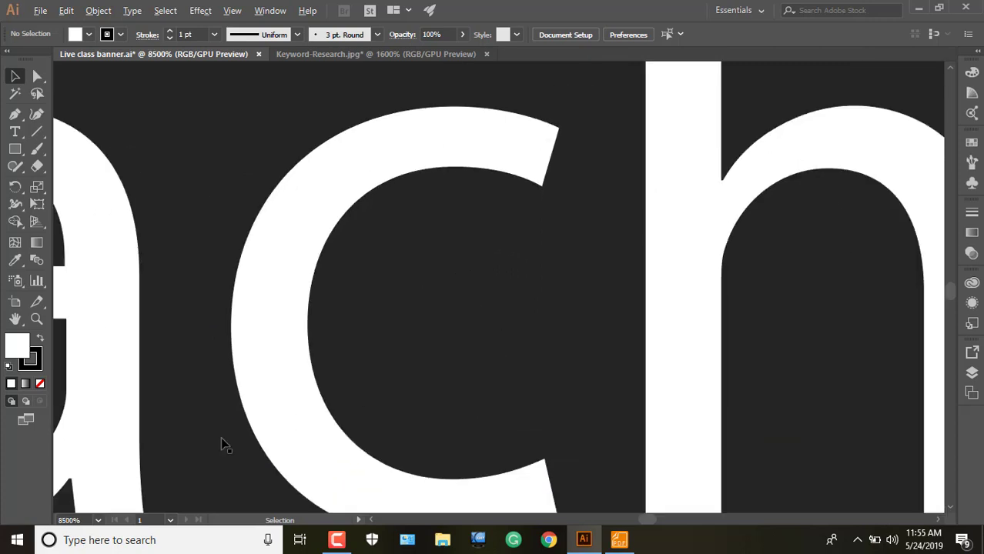
scroll(307, 417, up, 4)
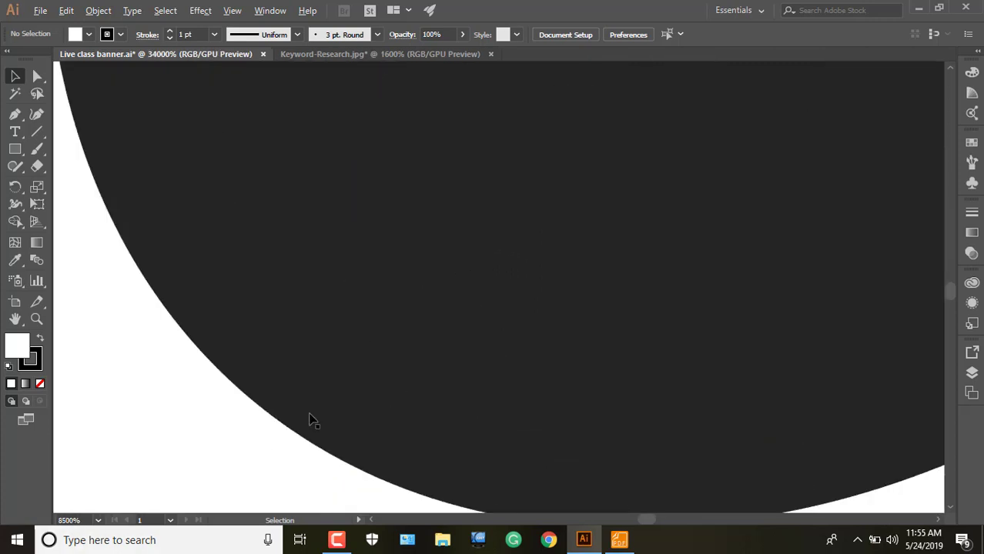
scroll(243, 428, up, 2)
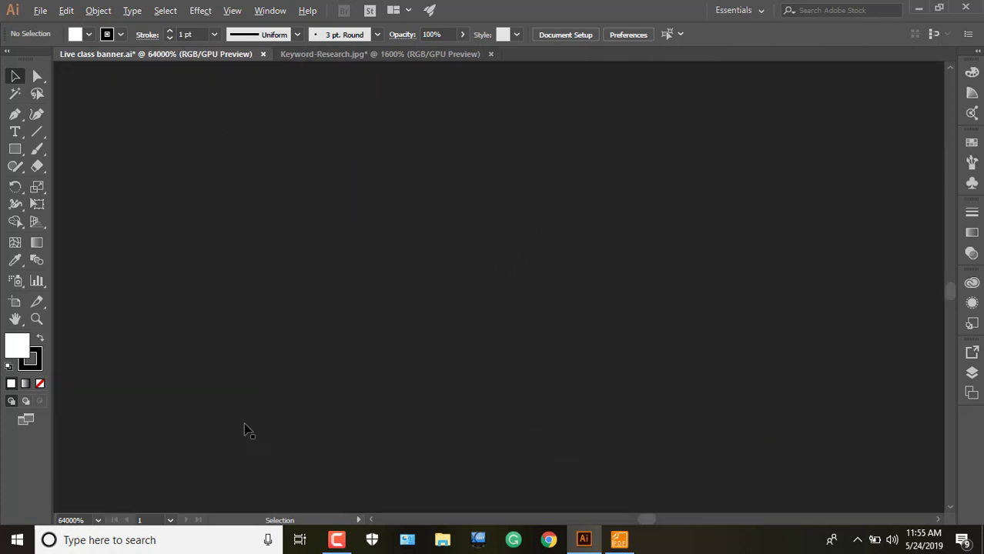
drag(345, 372, 451, 116)
drag(399, 401, 443, 243)
drag(412, 308, 479, 176)
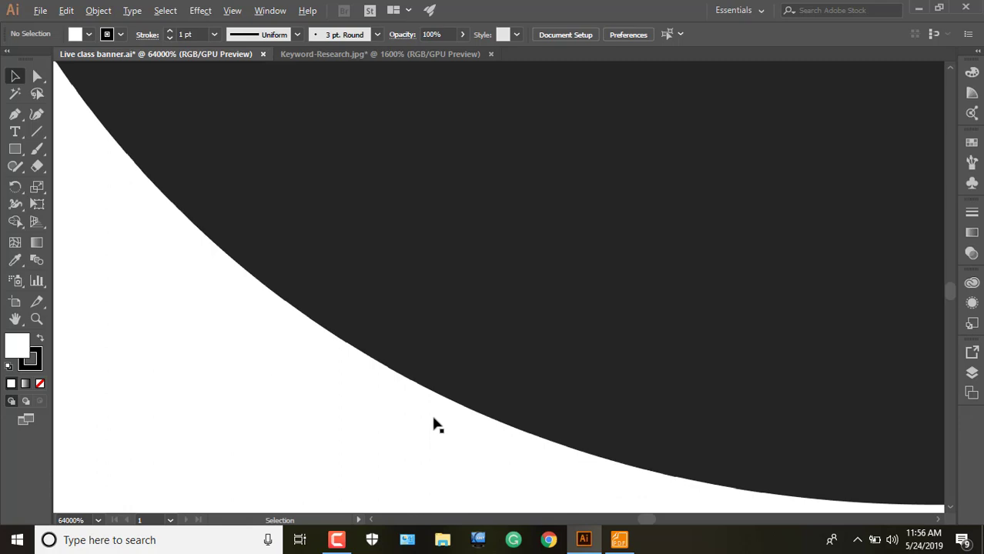
Zoom back out to 100% and center the banner to show both the text and the monitor graphic.
scroll(433, 423, down, 6)
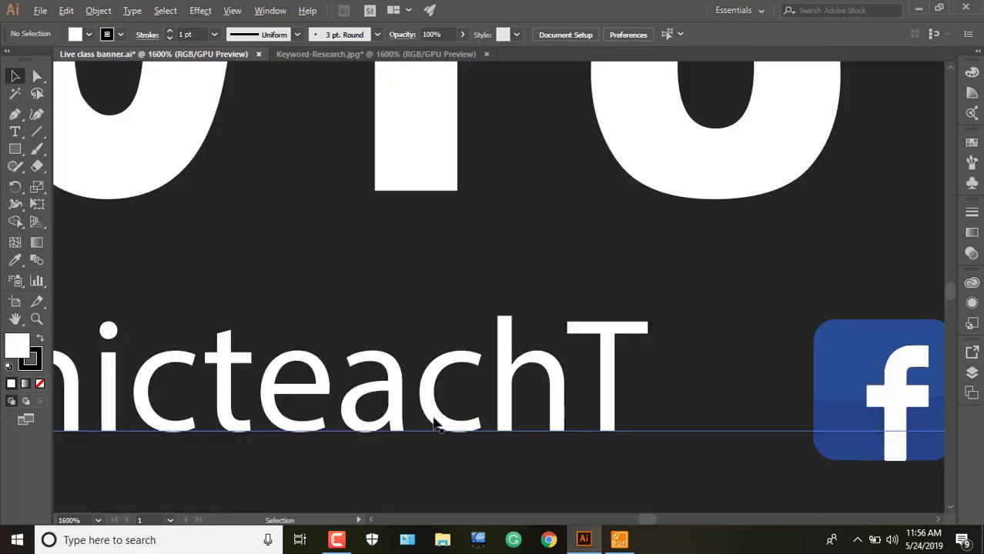
scroll(433, 424, down, 9)
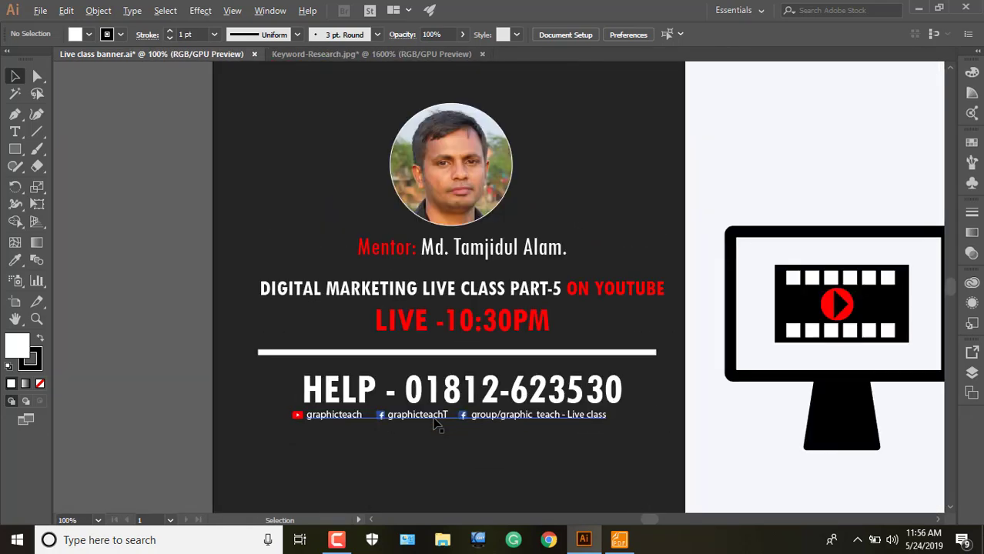
drag(654, 214, 552, 240)
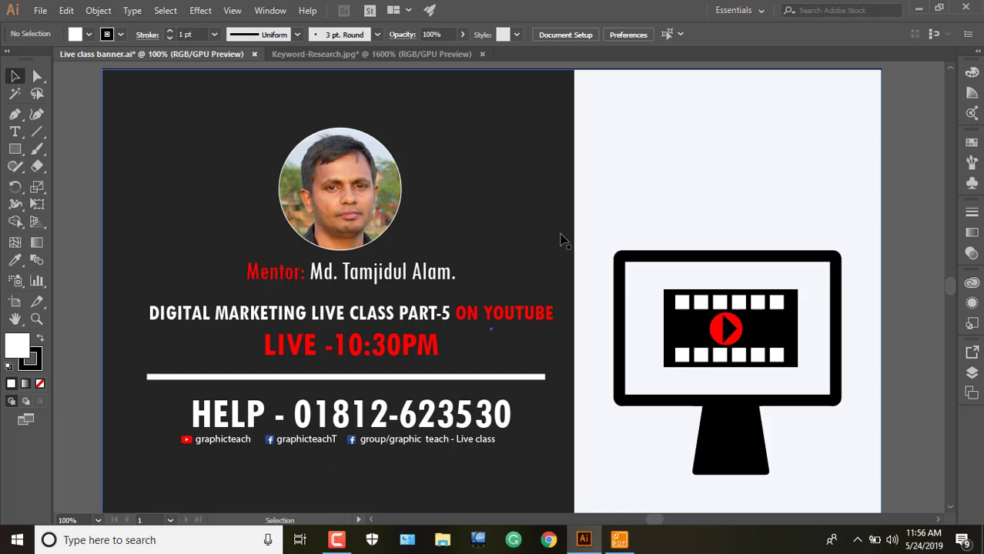
click(337, 540)
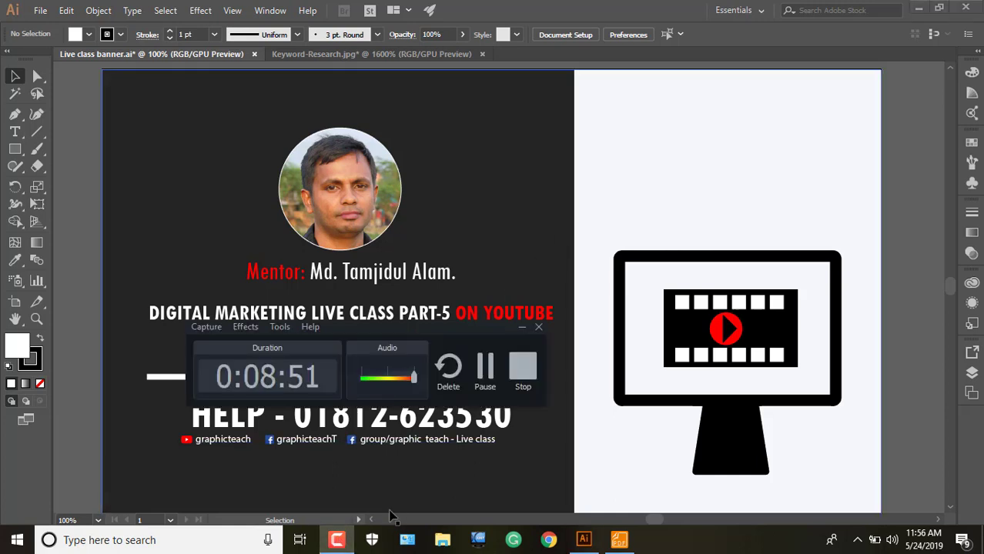
click(522, 327)
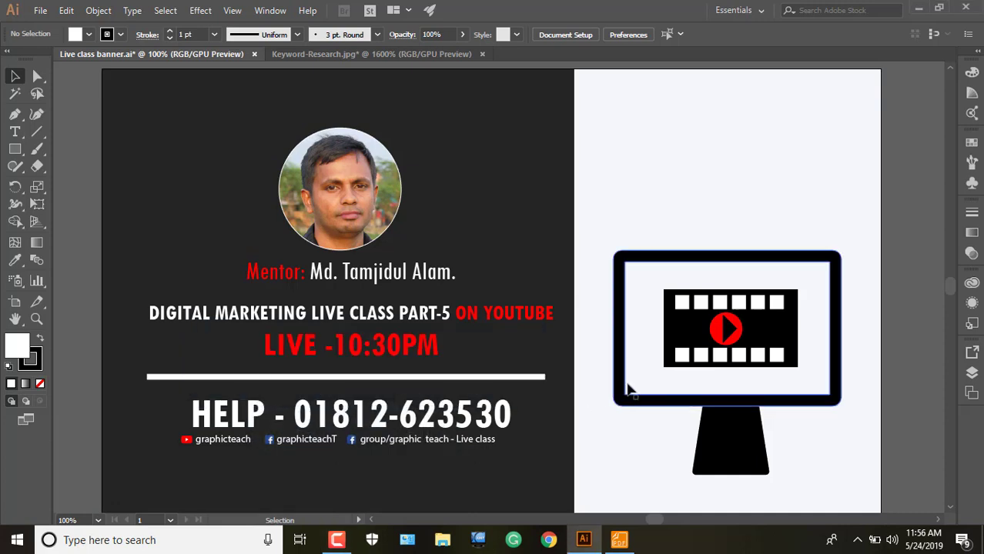